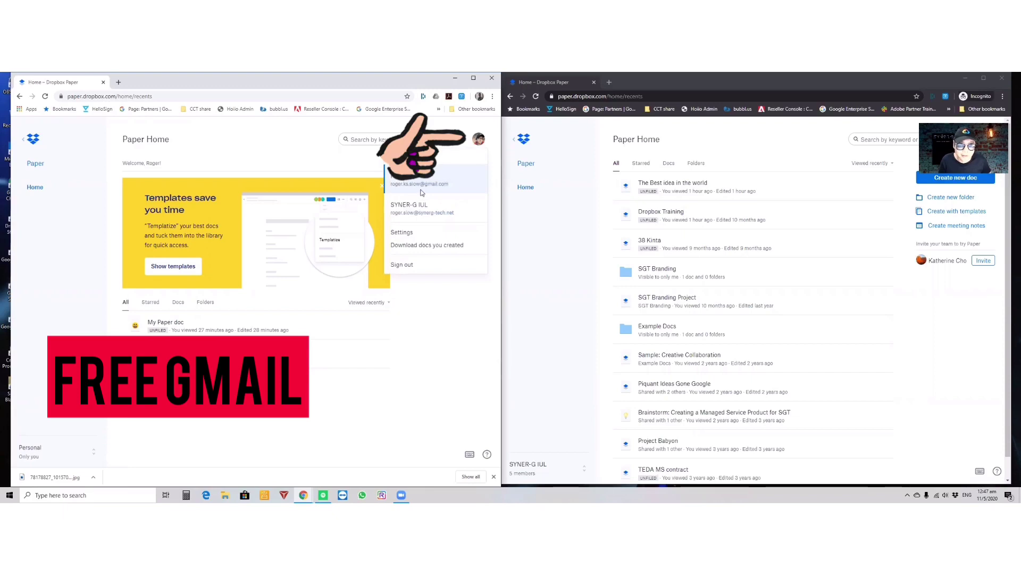
- Check which personal and team accounts are connected to the first window's Paper home
click(480, 141)
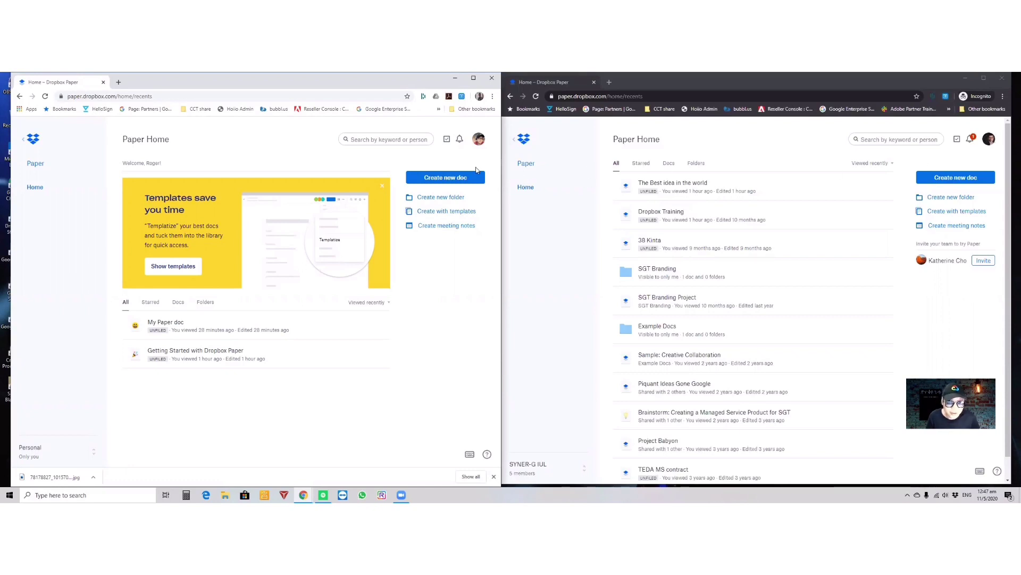
click(479, 139)
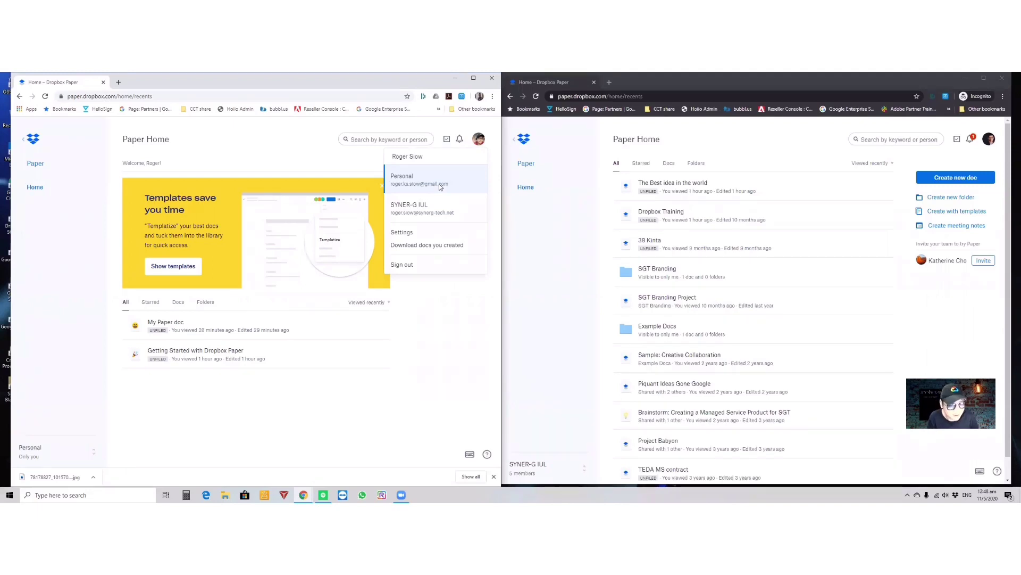
click(315, 160)
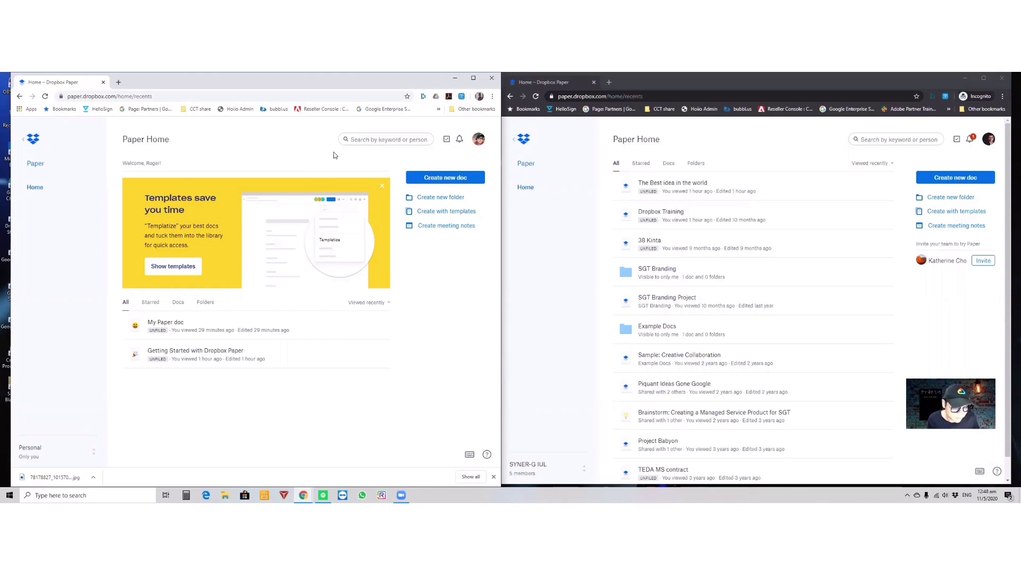
- Open the document "My Paper doc" and retitle it "Our First project Online"
click(165, 321)
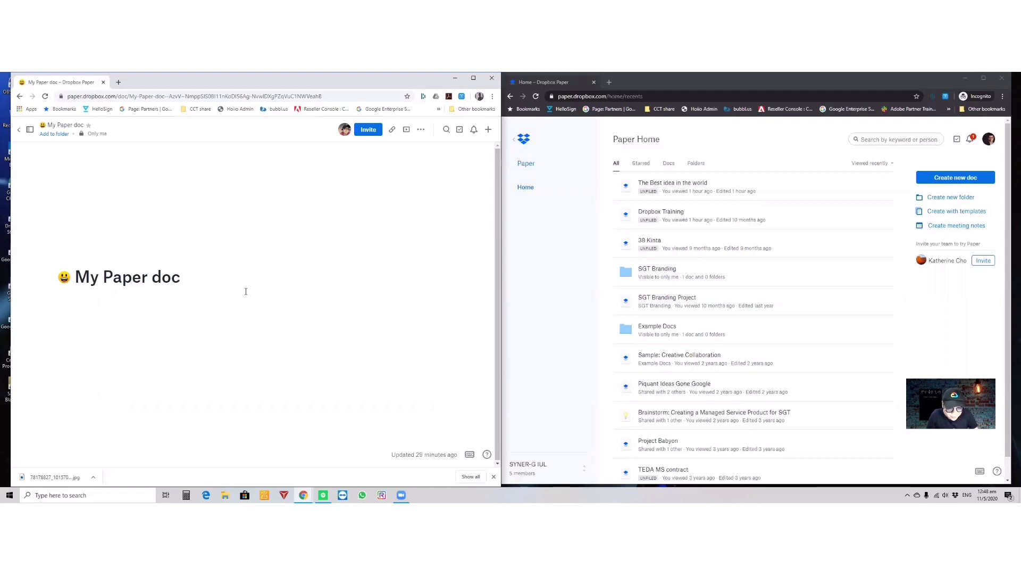
drag(75, 277, 178, 276)
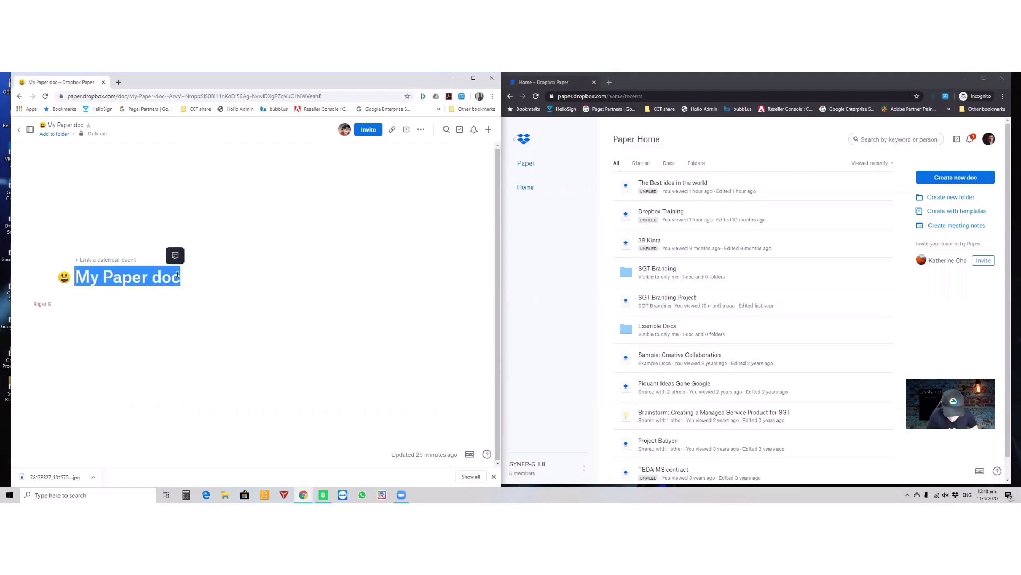
text(Our F)
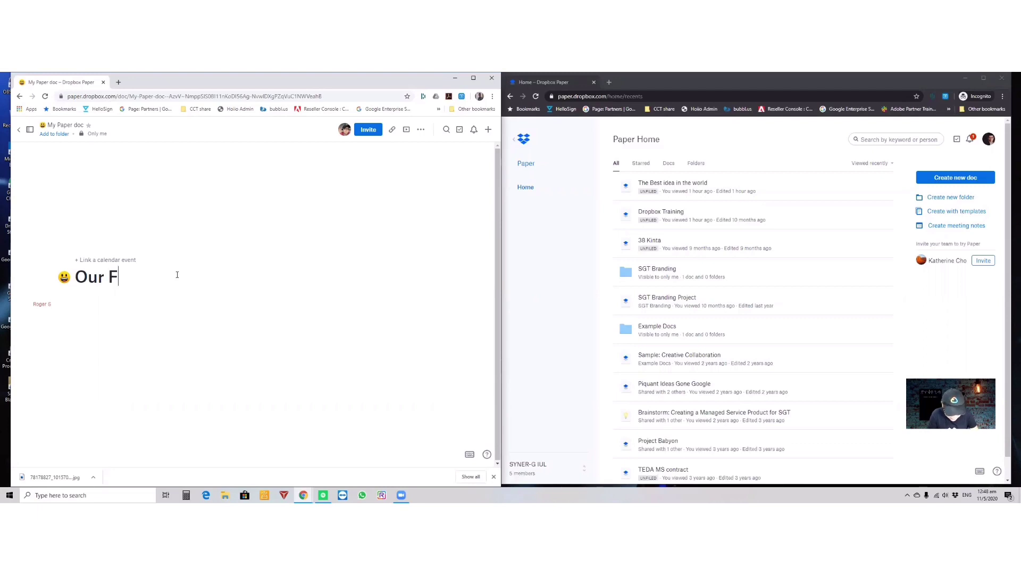
text(irst project Online)
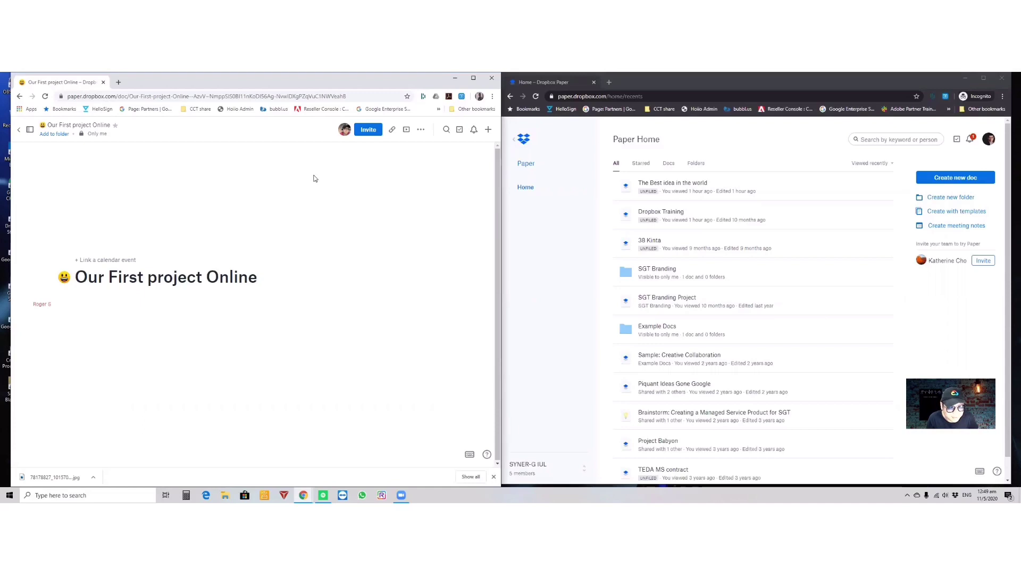
- Start an invitation to the document and add the collaborator's work account as recipient
click(366, 130)
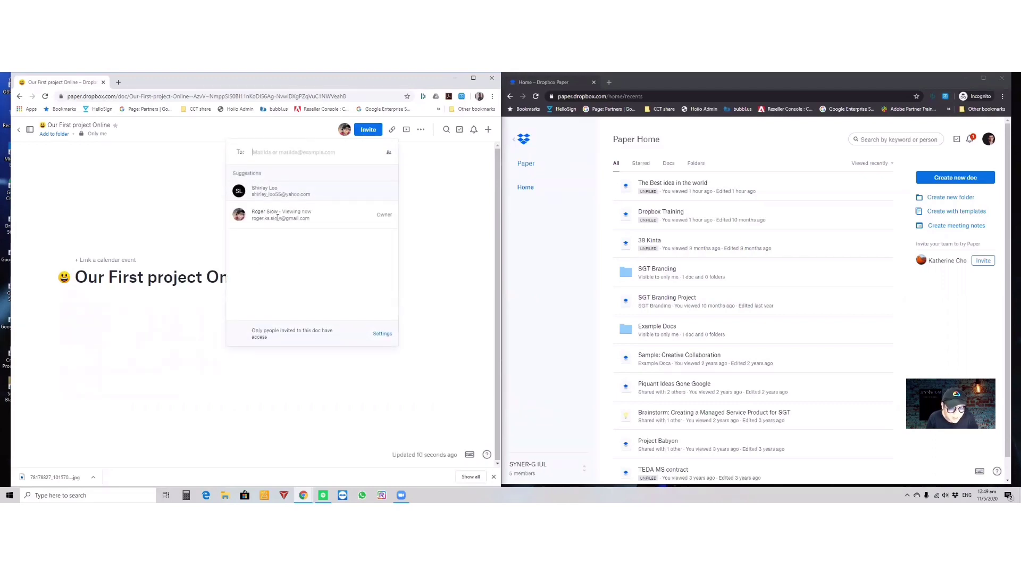
drag(278, 217, 244, 212)
click(266, 151)
text(roger)
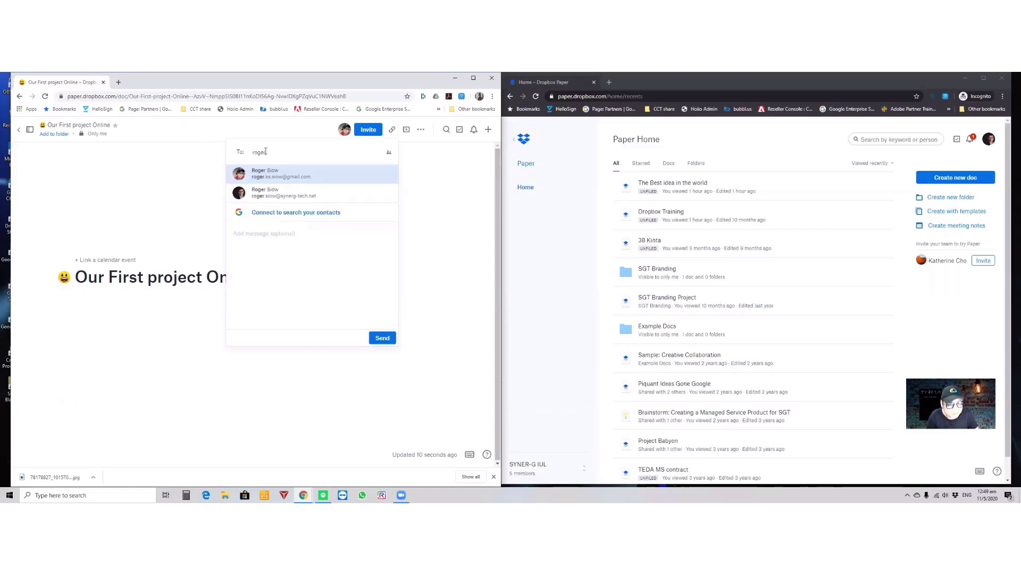
click(279, 192)
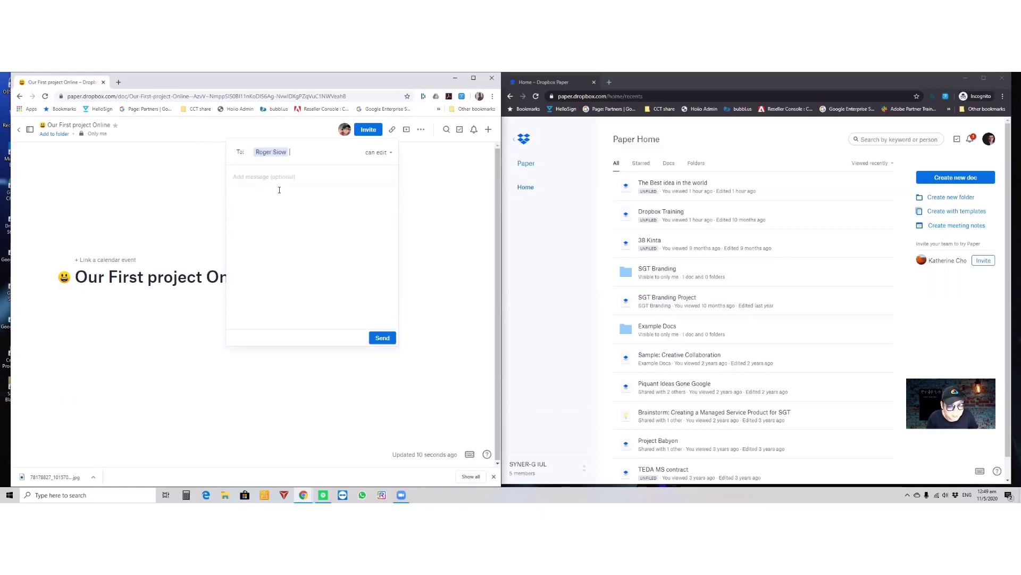
- Add the message "Hi Lets work on this project" to the invitation and send it
text(Hi)
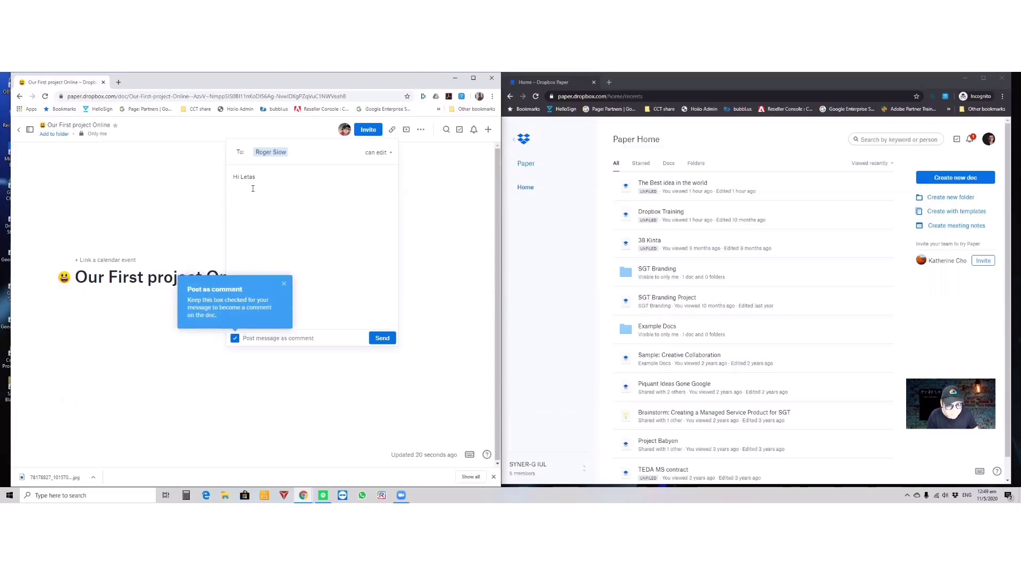
text(Lets w)
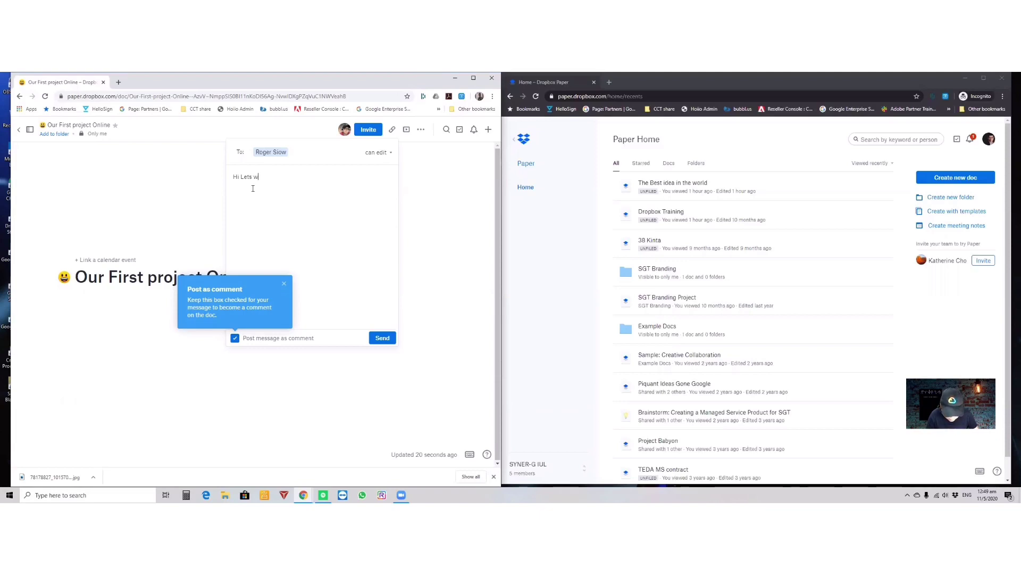
text(ork on t)
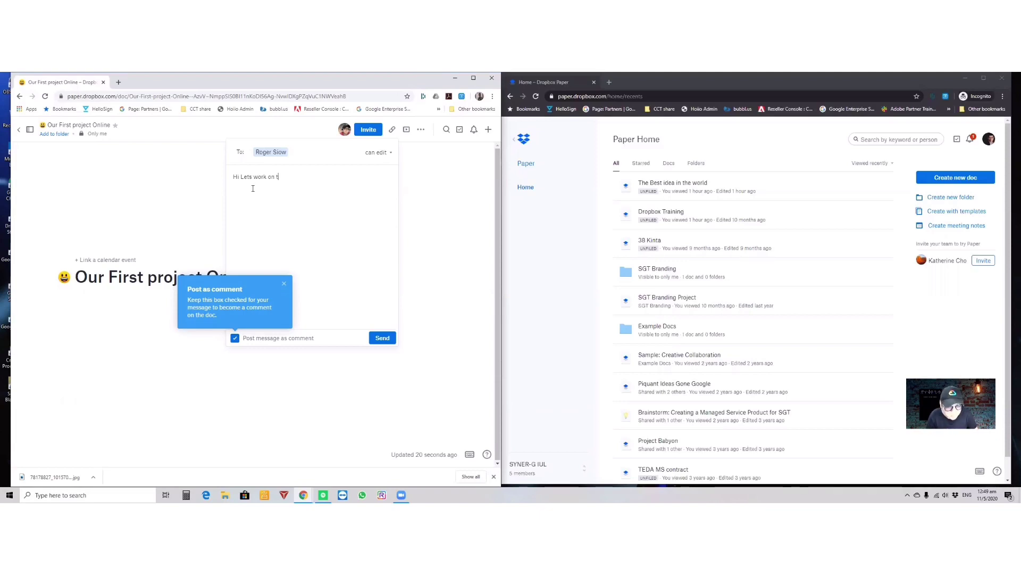
text(his pro)
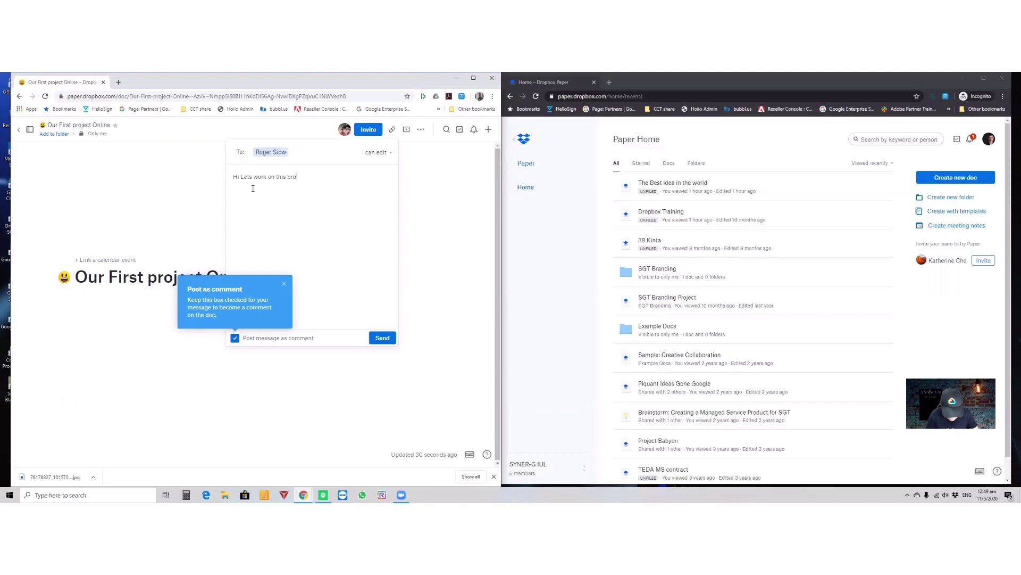
text(ject)
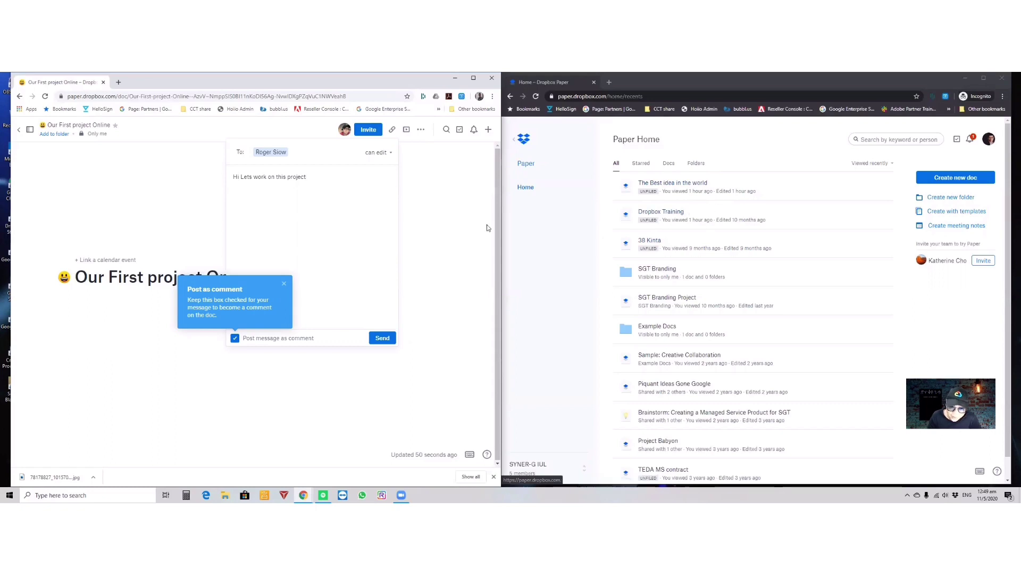
click(382, 339)
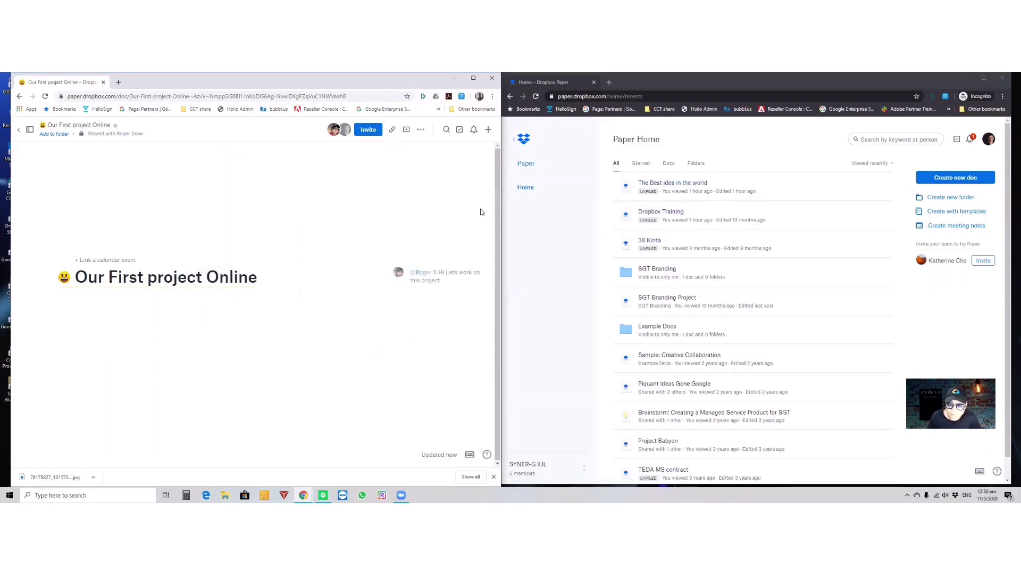
- Refresh Paper home in the invited user's window and open the shared document "Our First project Online"
click(535, 97)
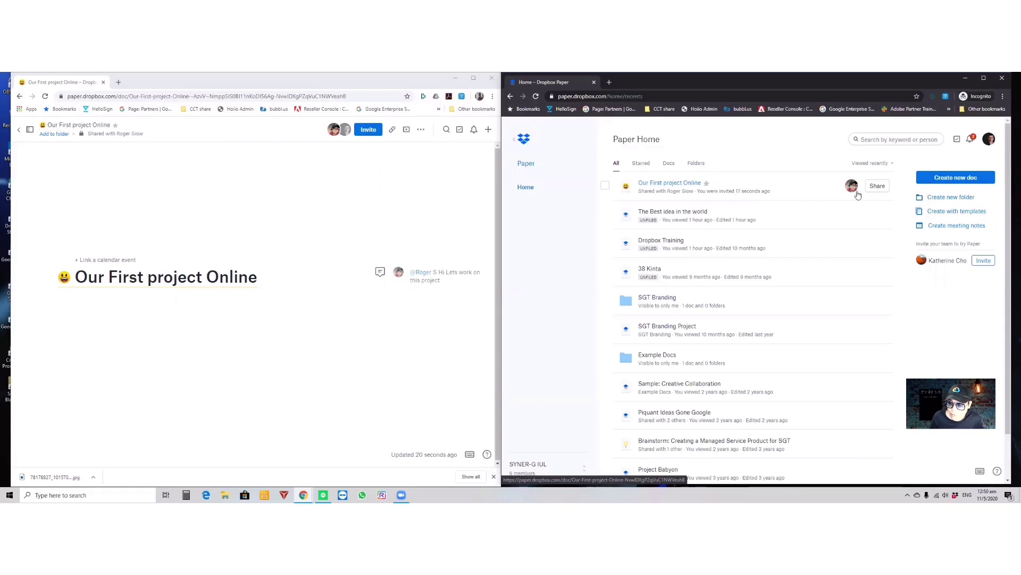
mouse_move(852, 186)
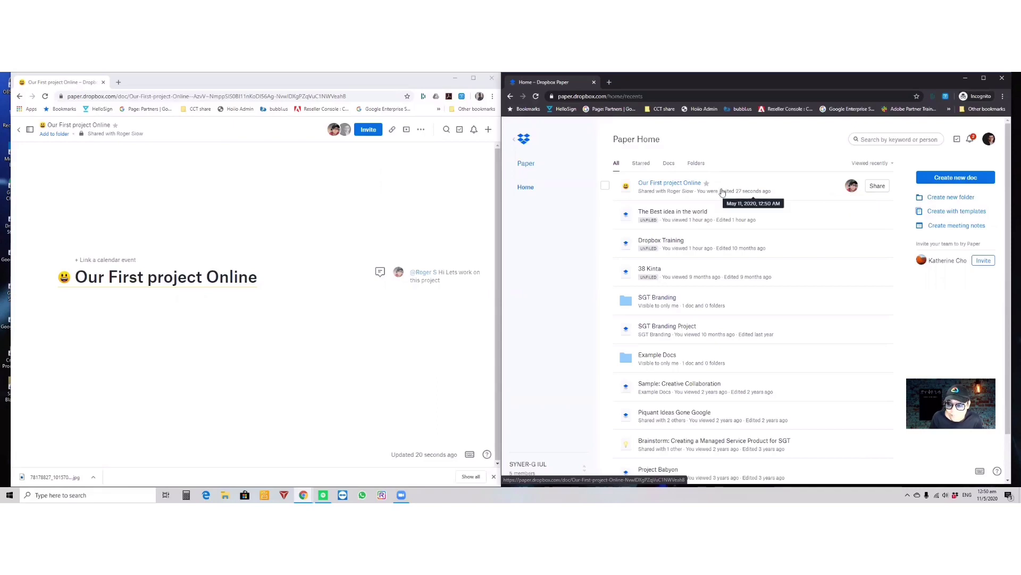
click(675, 184)
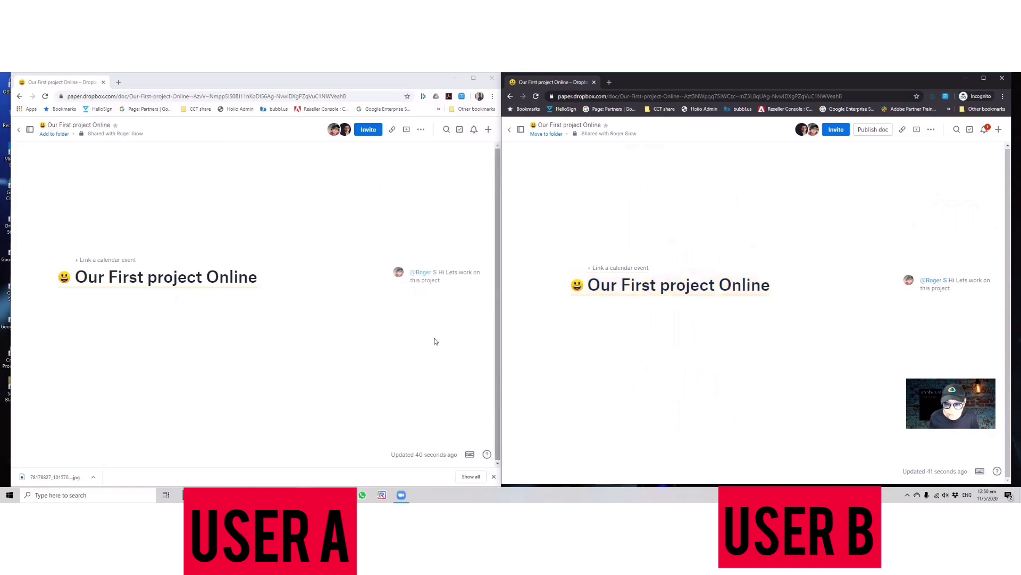
- Write "Lets enjoy some music" below the title as the invited user and start a new line
click(571, 324)
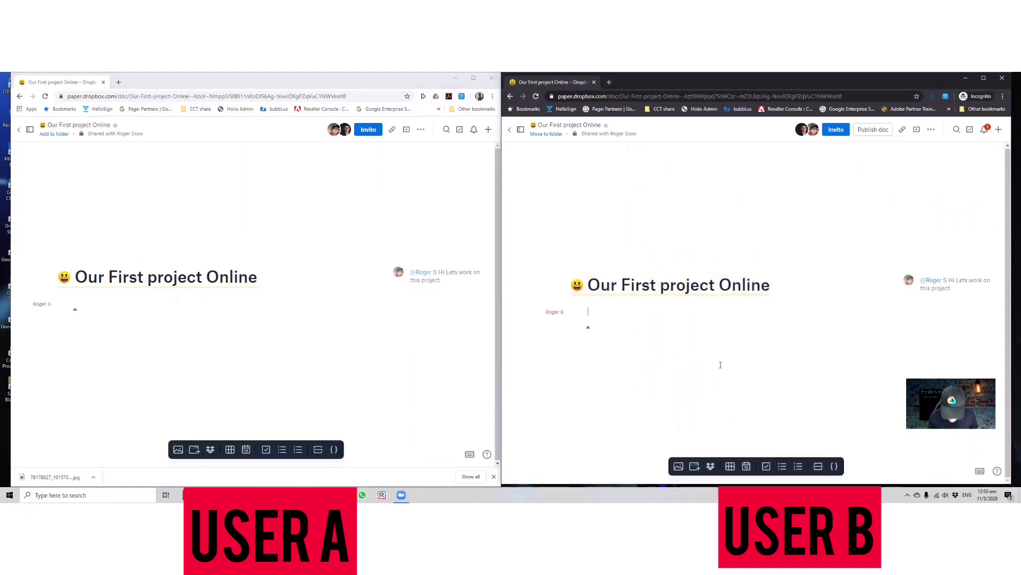
text(Lets)
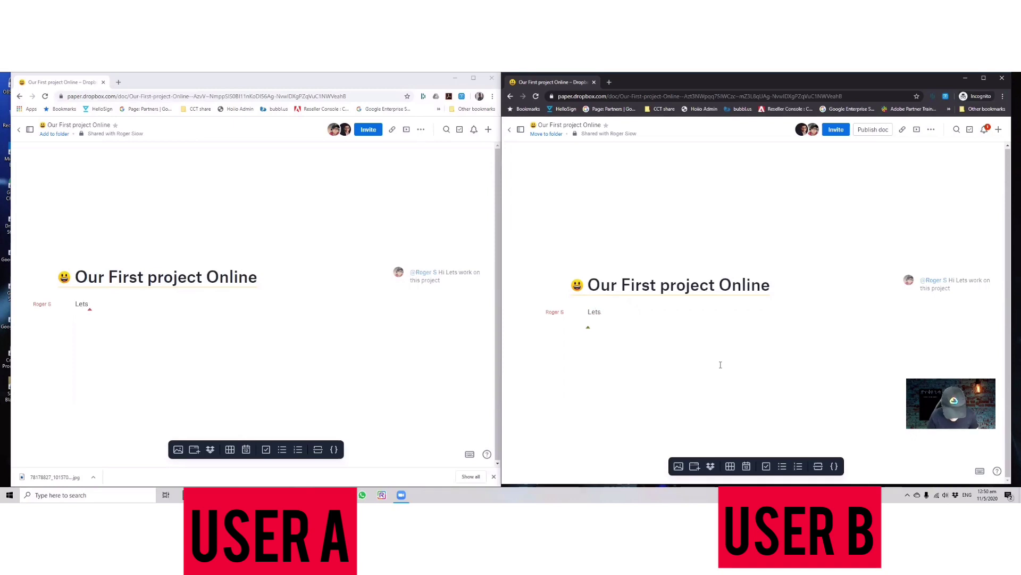
text(some music)
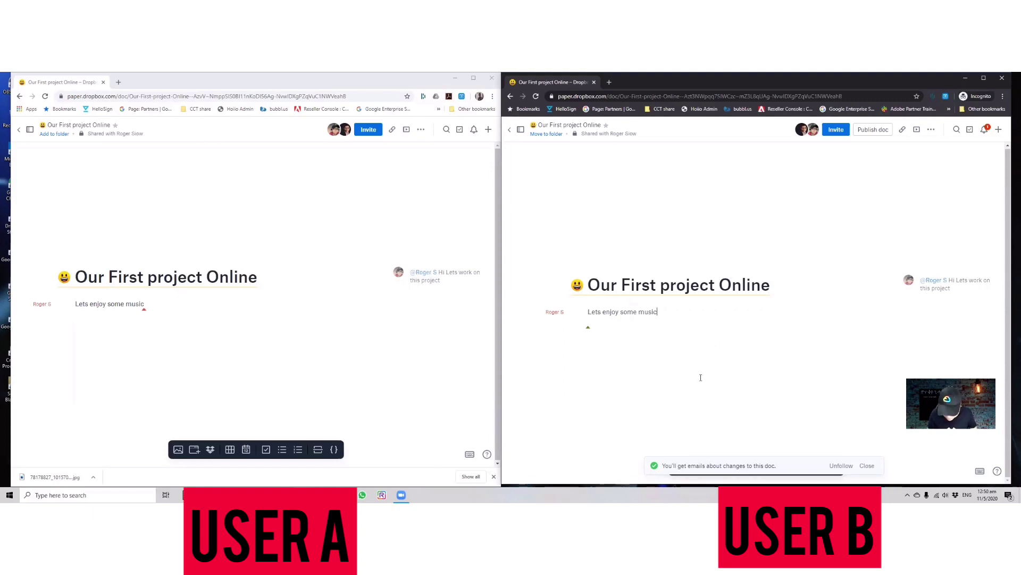
key(Return)
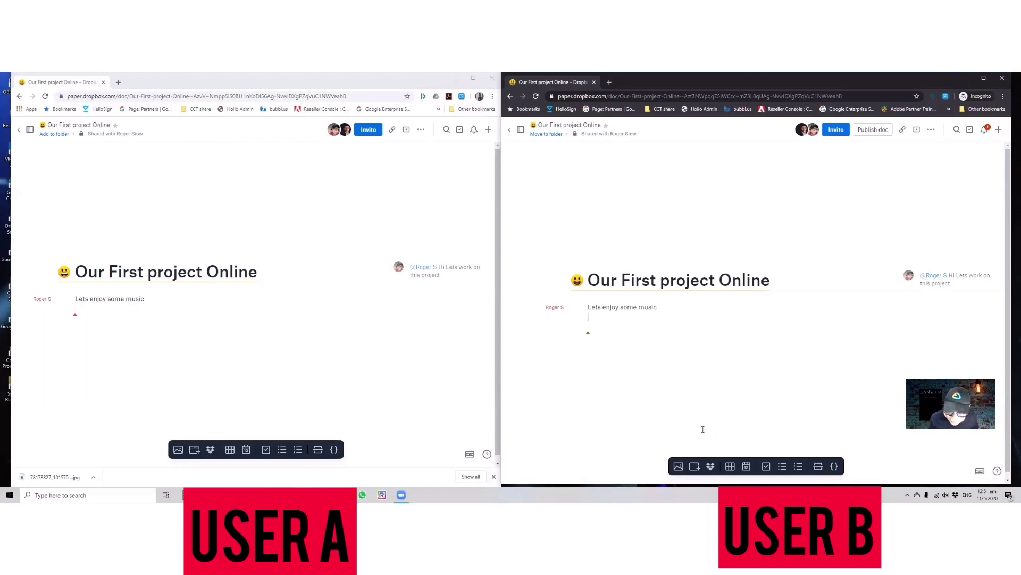
click(694, 467)
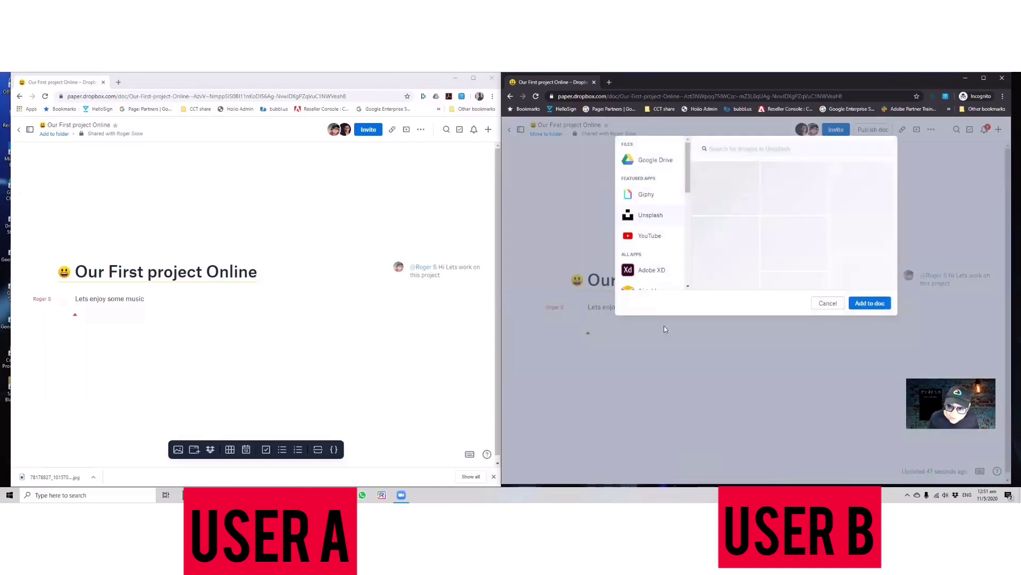
drag(689, 184, 689, 281)
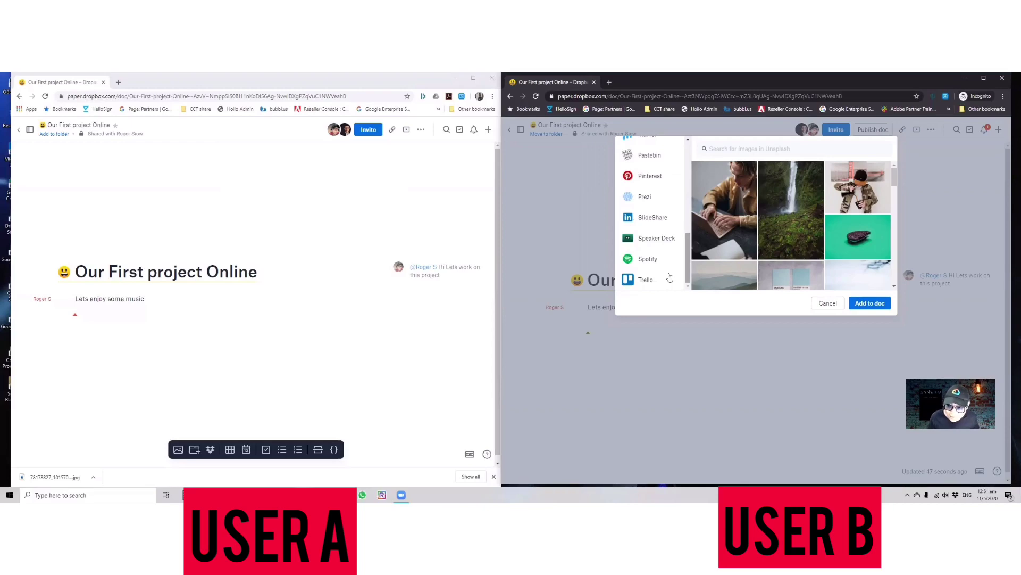
click(650, 260)
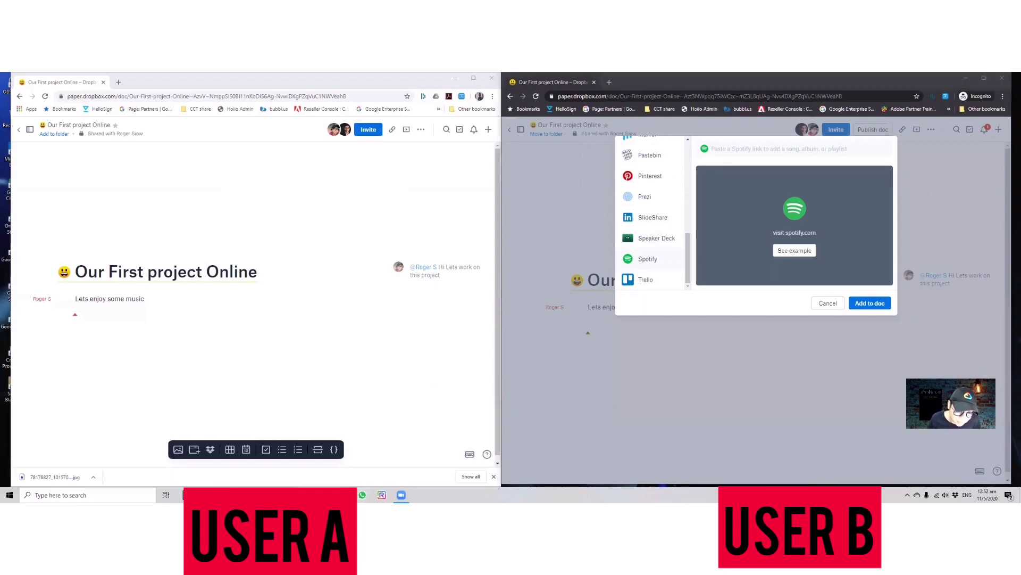
- Switch to Spotify, briefly play Michael Jackson's "Billie Jean" and copy its song link
click(325, 495)
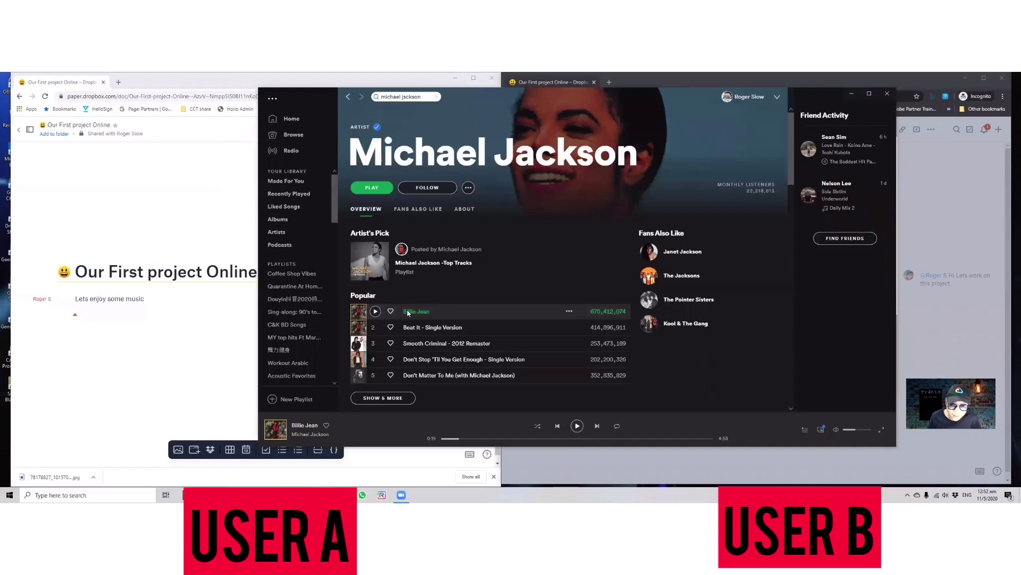
click(376, 312)
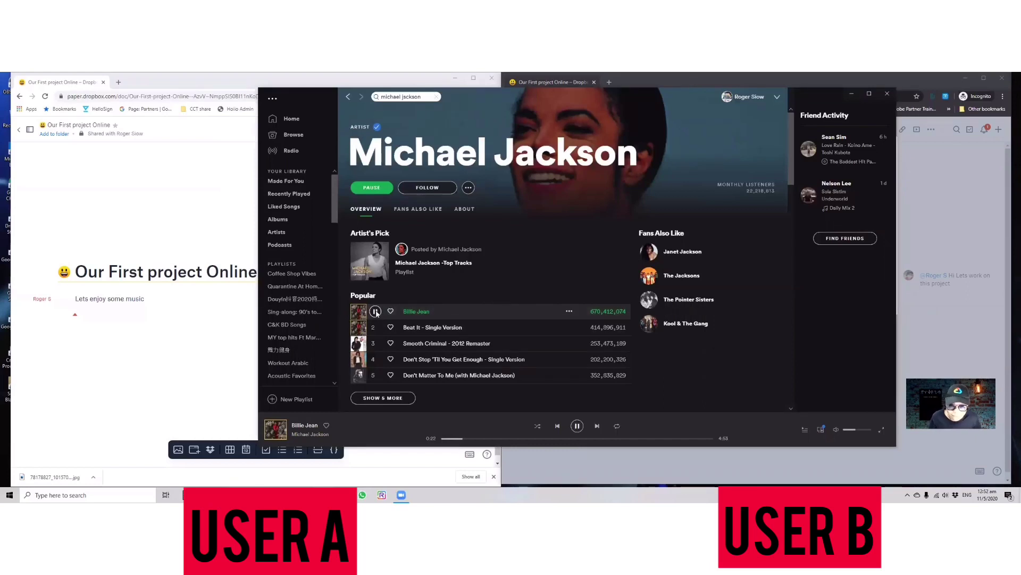
click(376, 312)
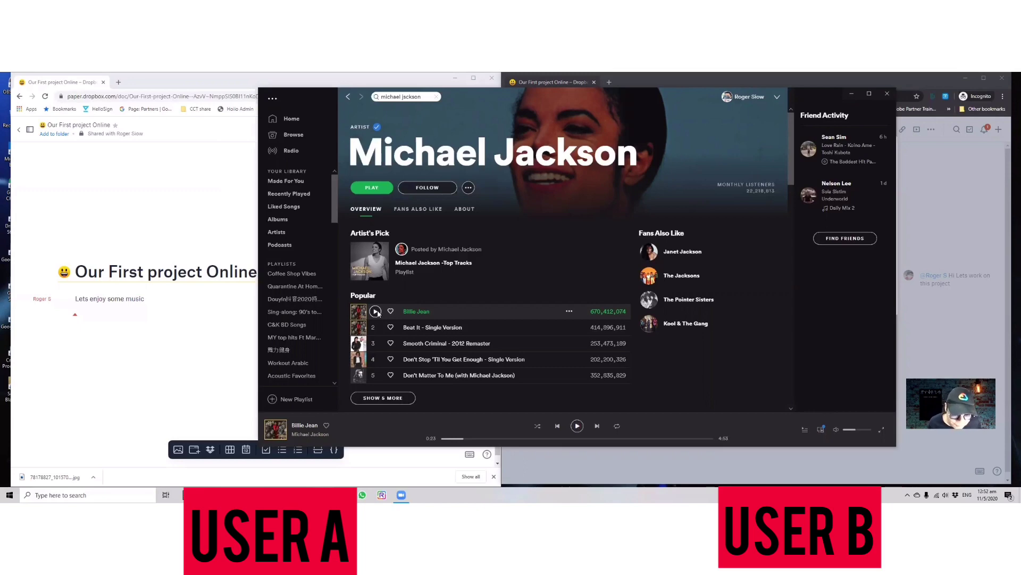
click(569, 311)
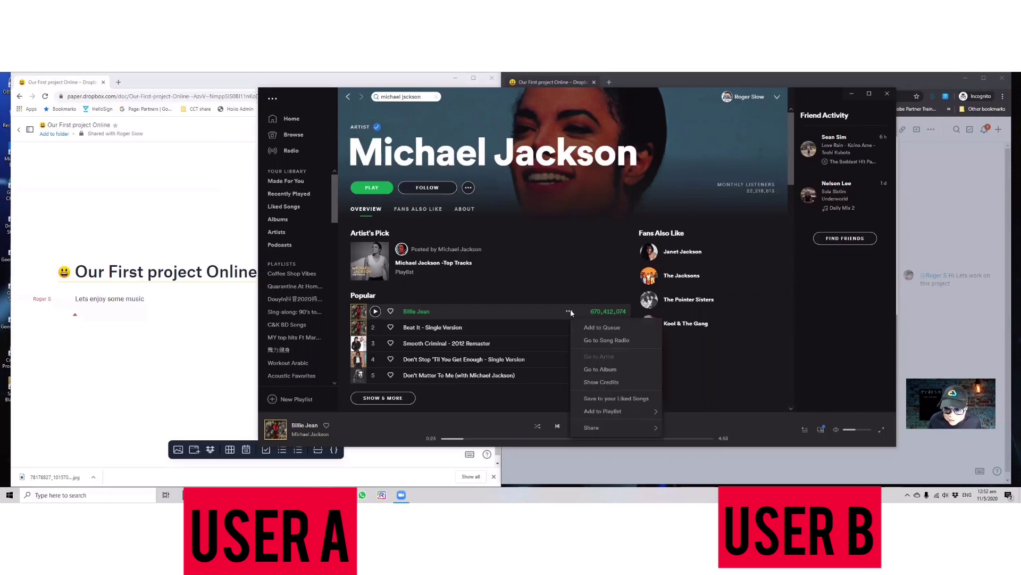
mouse_move(633, 428)
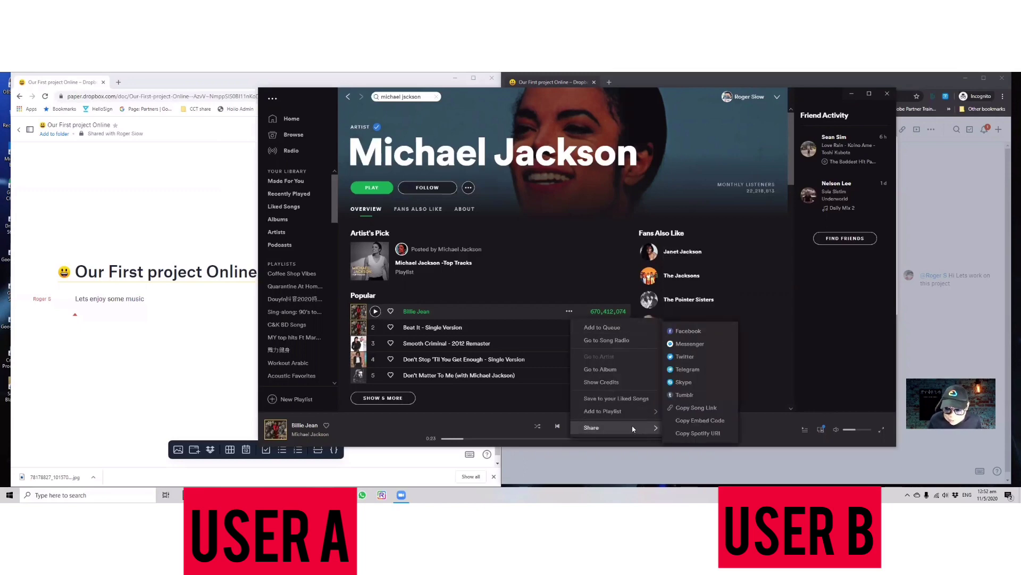
click(700, 408)
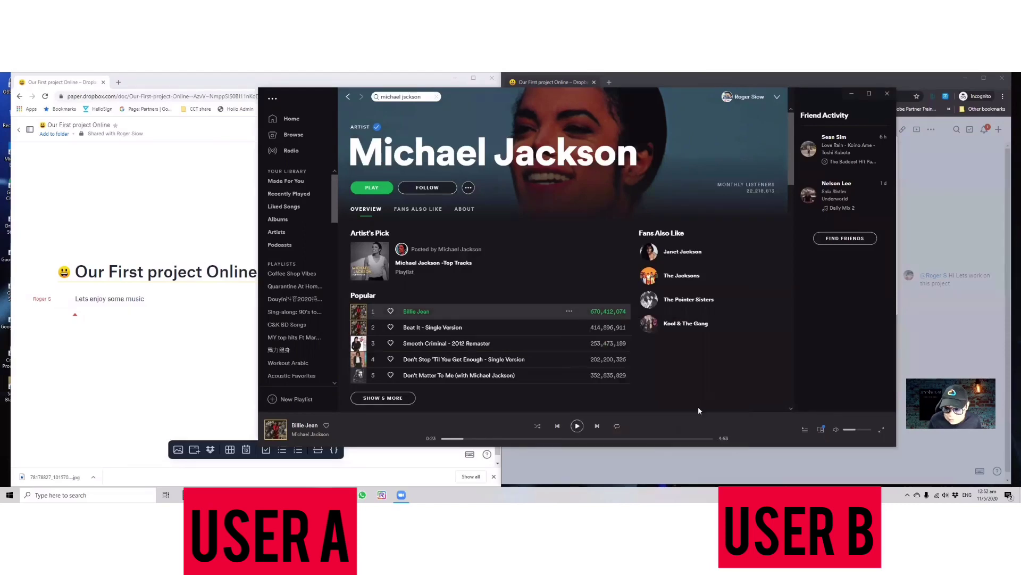
- Embed the copied Spotify link for "Billie Jean" below "Lets enjoy some music" in the invited user's document
click(653, 471)
click(589, 329)
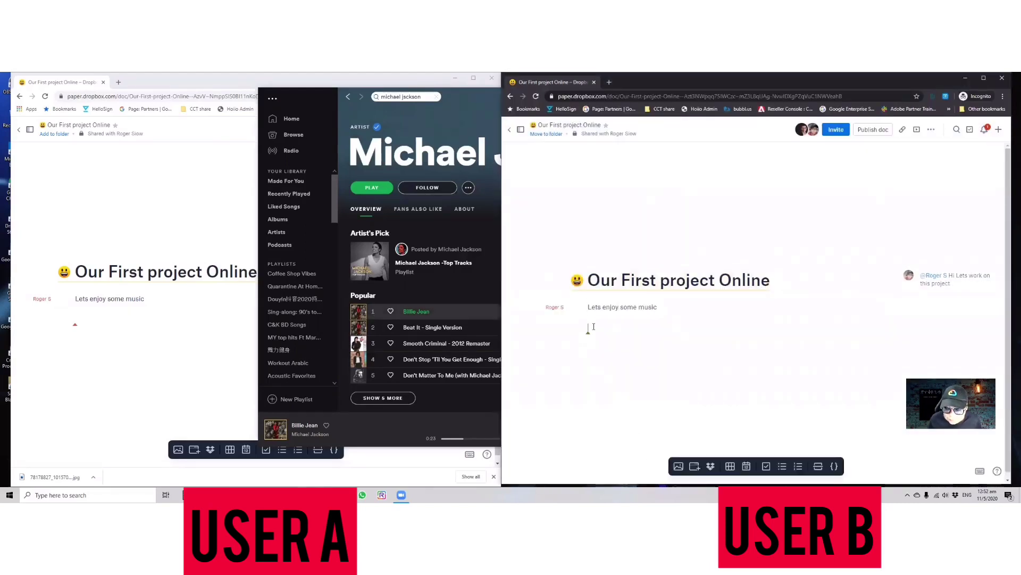
click(694, 466)
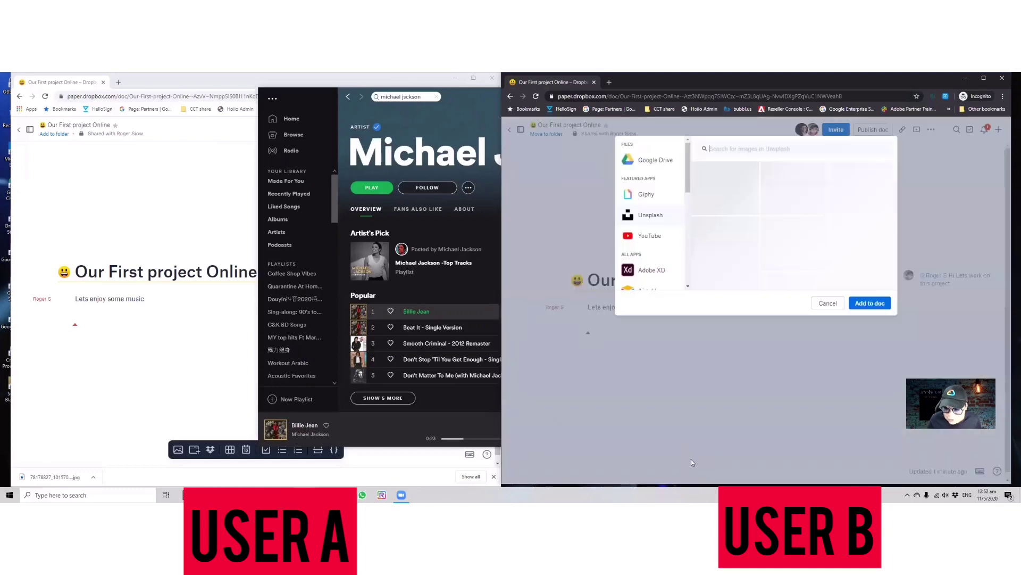
scroll(649, 275, down, 2)
scroll(649, 274, down, 2)
click(648, 260)
key(ctrl+v)
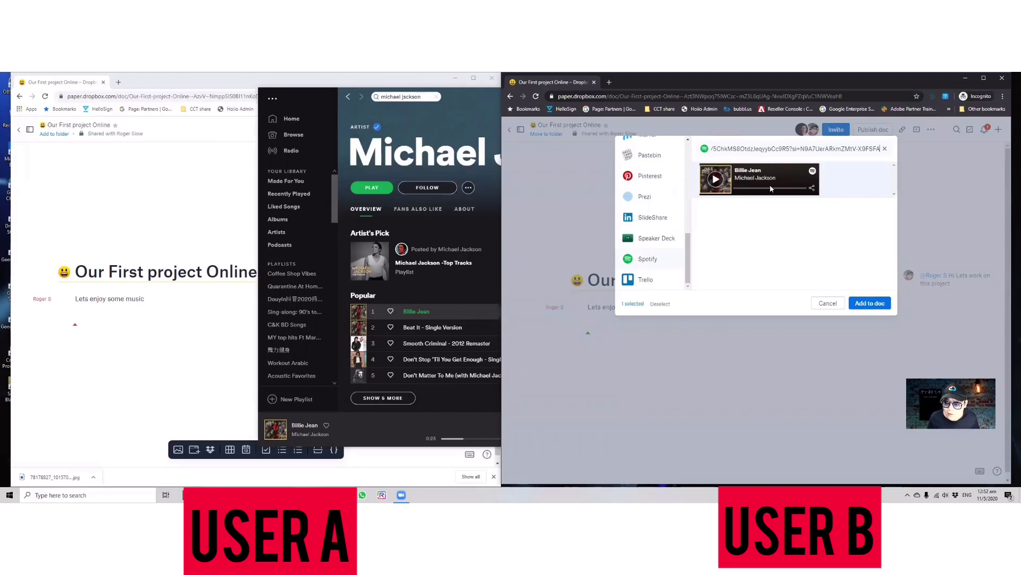
click(871, 304)
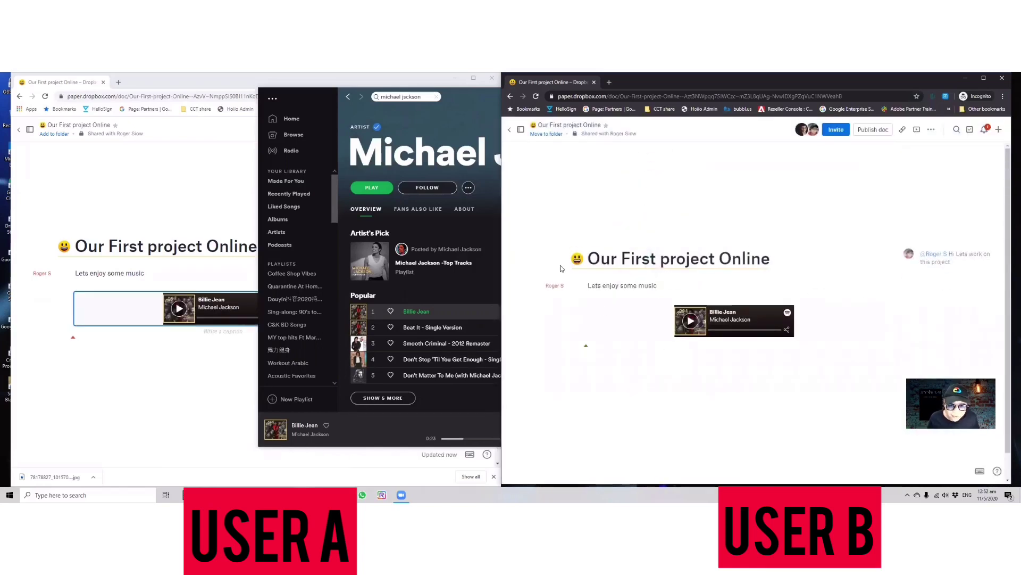
- Switch to the document owner's window and briefly play the embedded "Billie Jean" preview
click(188, 192)
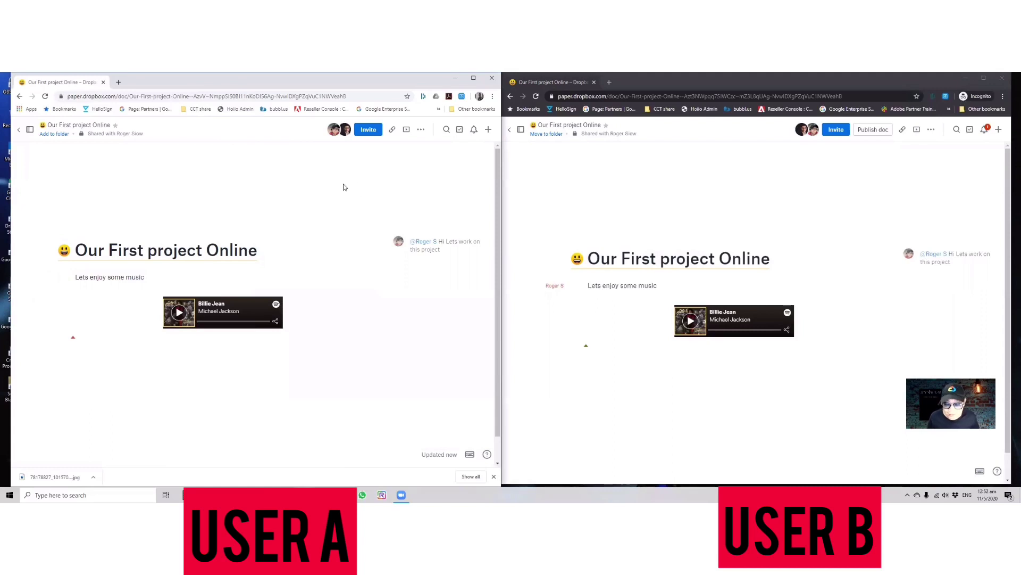
click(179, 315)
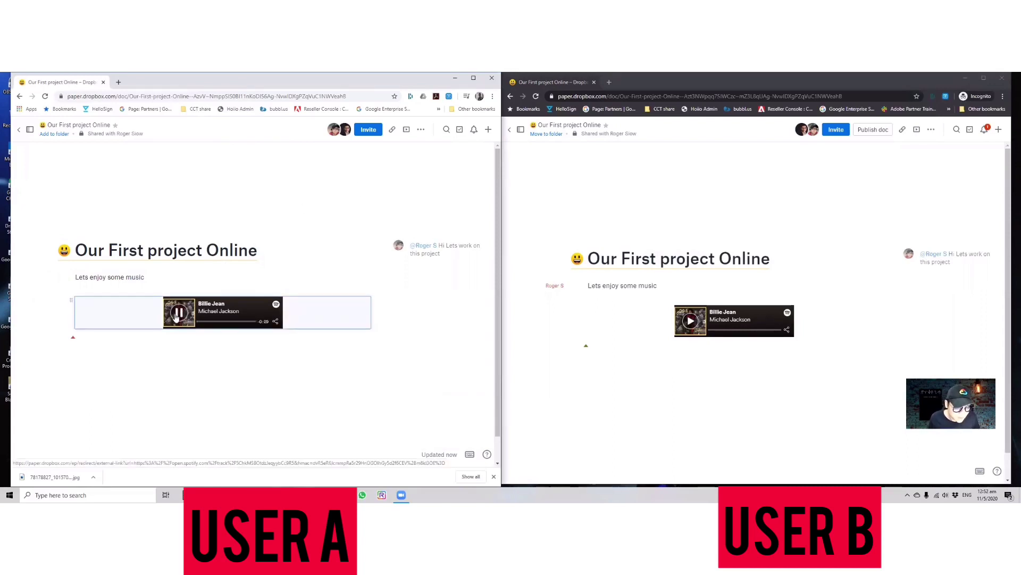
click(176, 318)
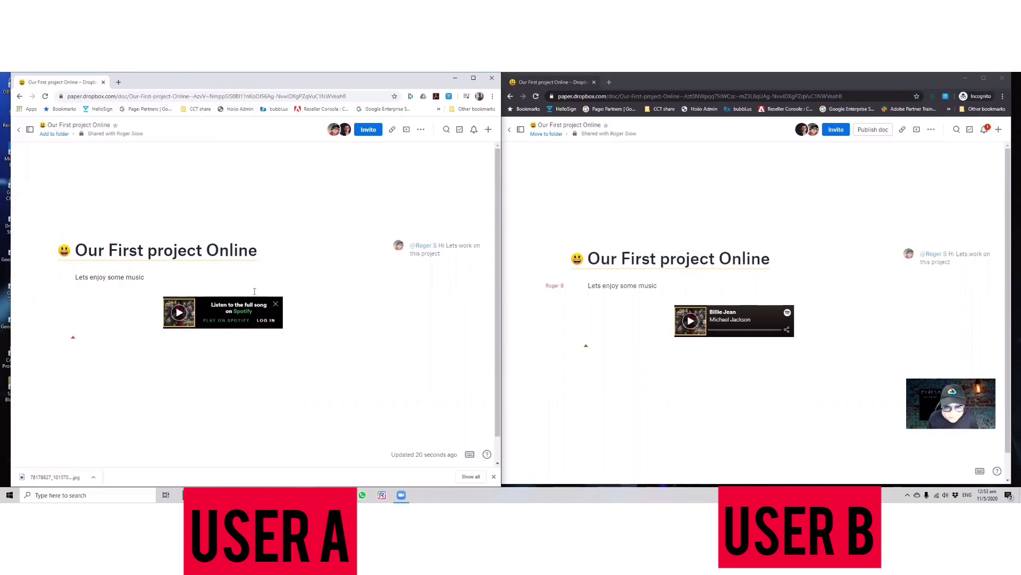
- Write "Thats Great Bro" below the embedded song as the document owner and start a new line
click(114, 346)
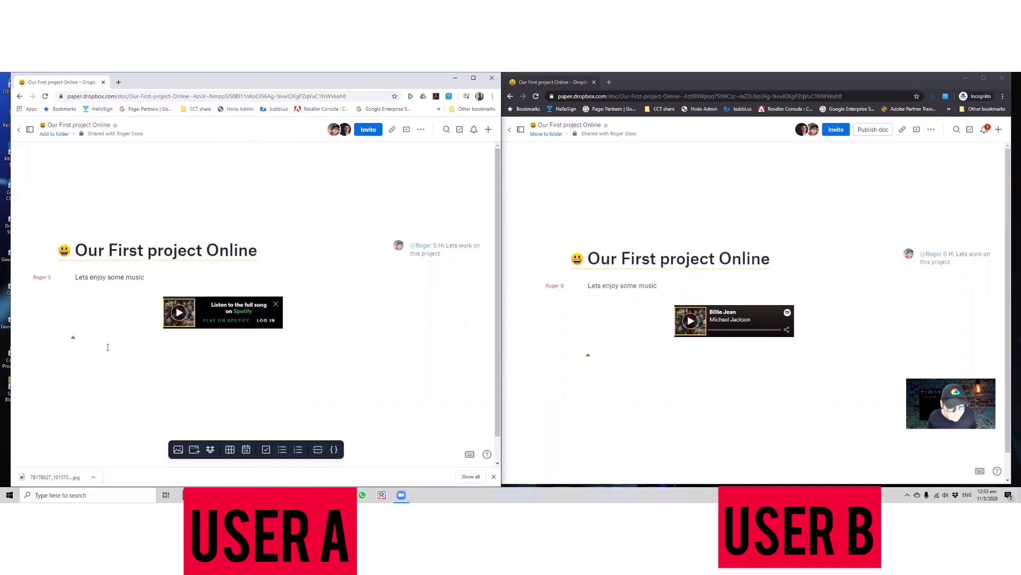
key(Return)
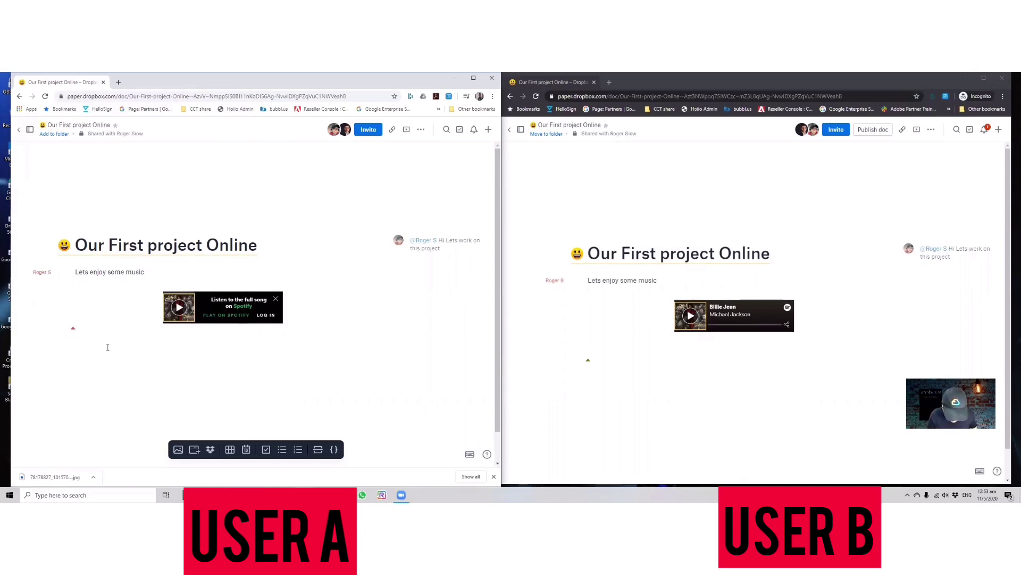
text(Thats )
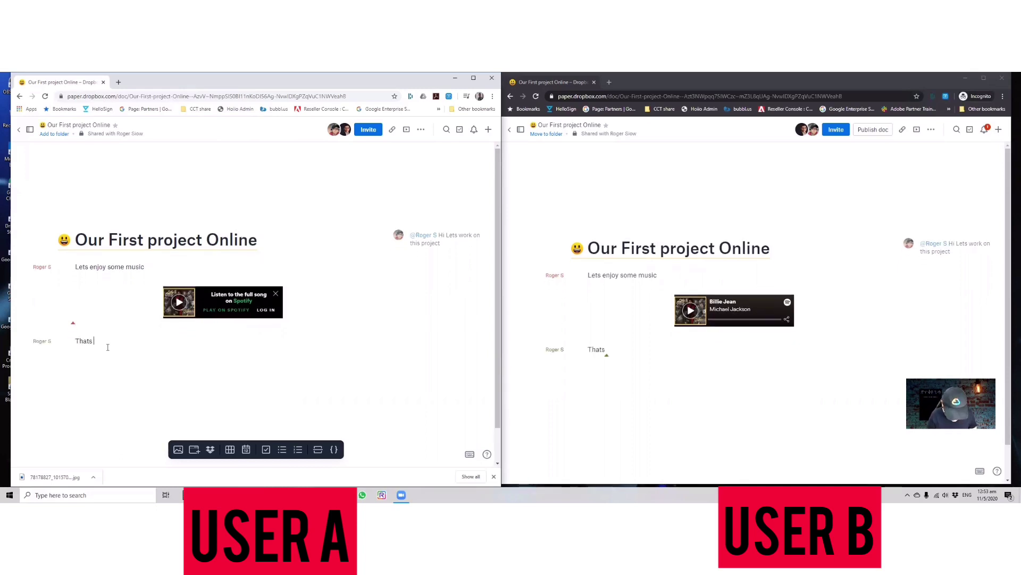
text(Great)
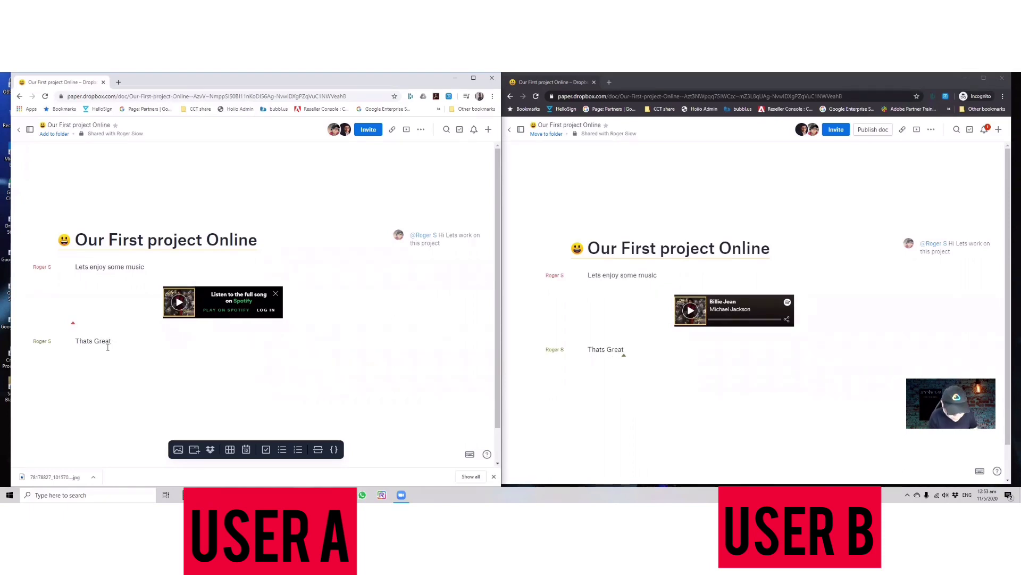
text( Bro)
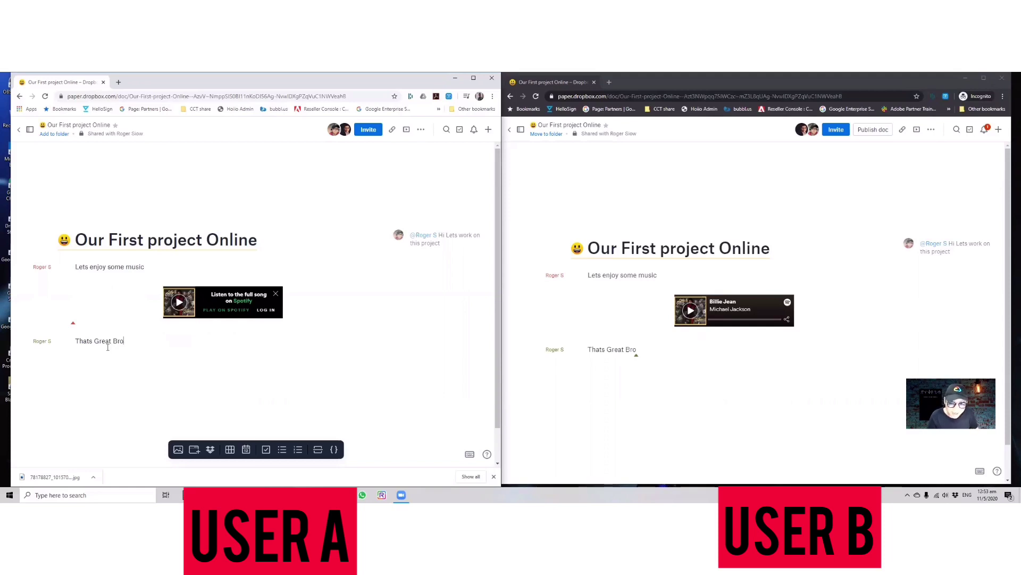
key(Return)
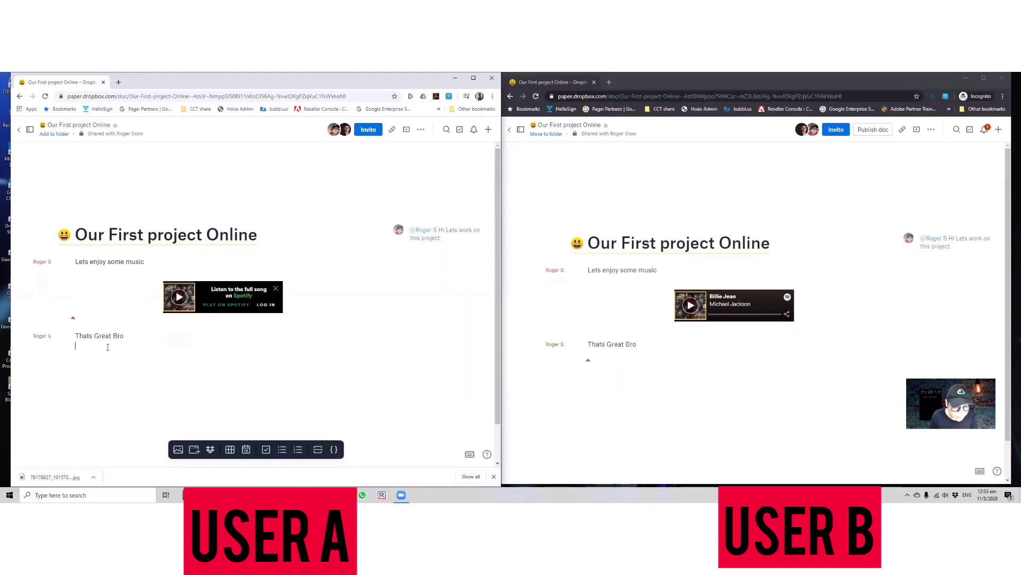
- Insert the Giphy GIF of the Soul Train singer in the pink dress below "Thats Great Bro"
click(186, 450)
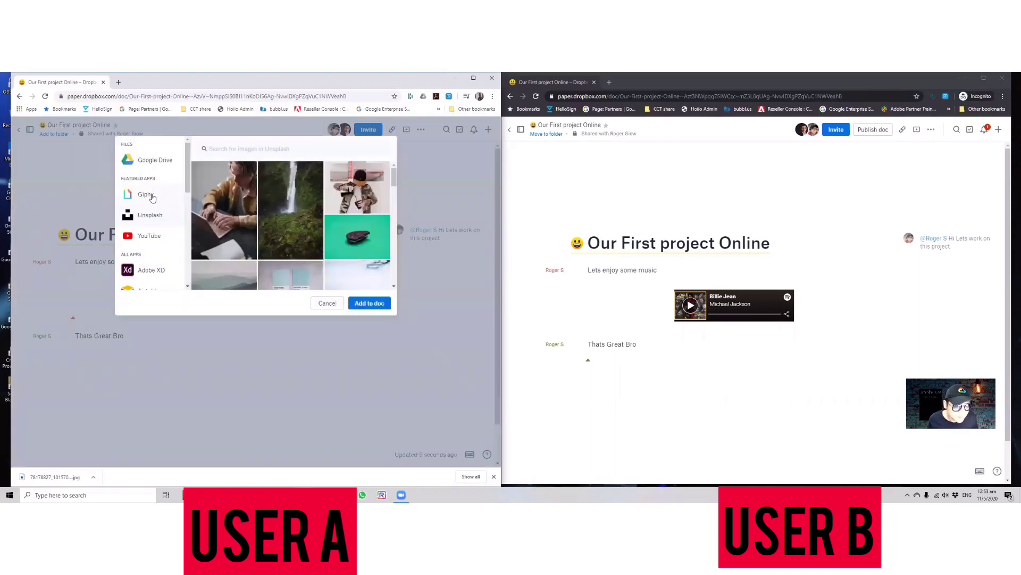
click(152, 197)
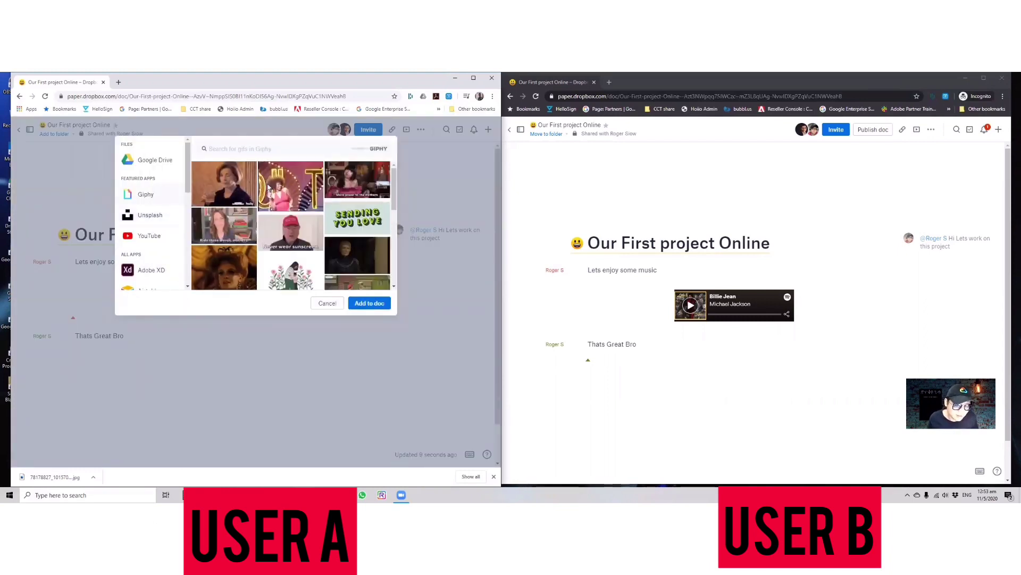
click(280, 191)
click(368, 304)
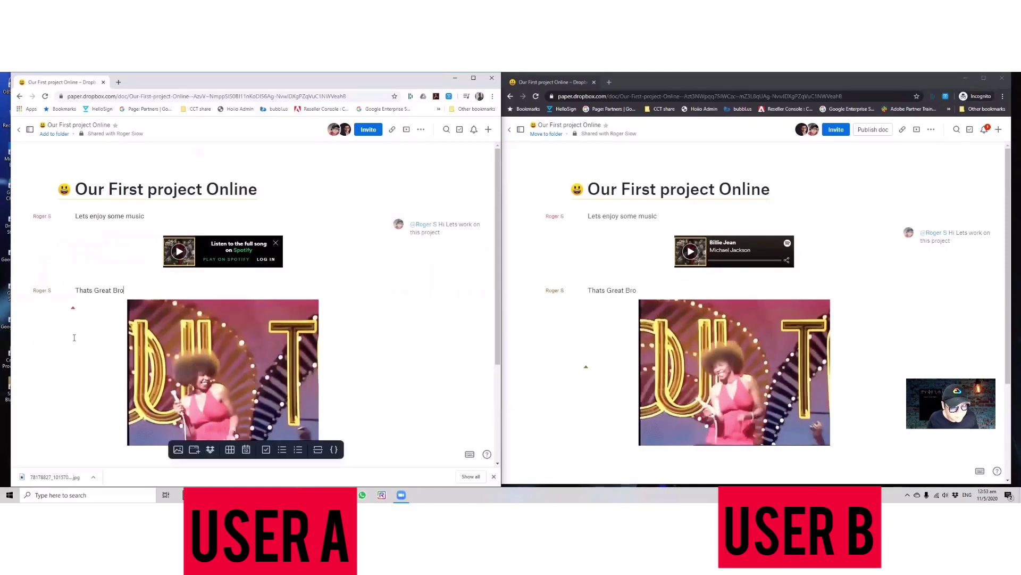
- Add the caption "Lets ROCK!!" to the inserted GIF
scroll(113, 348, down, 3)
click(182, 306)
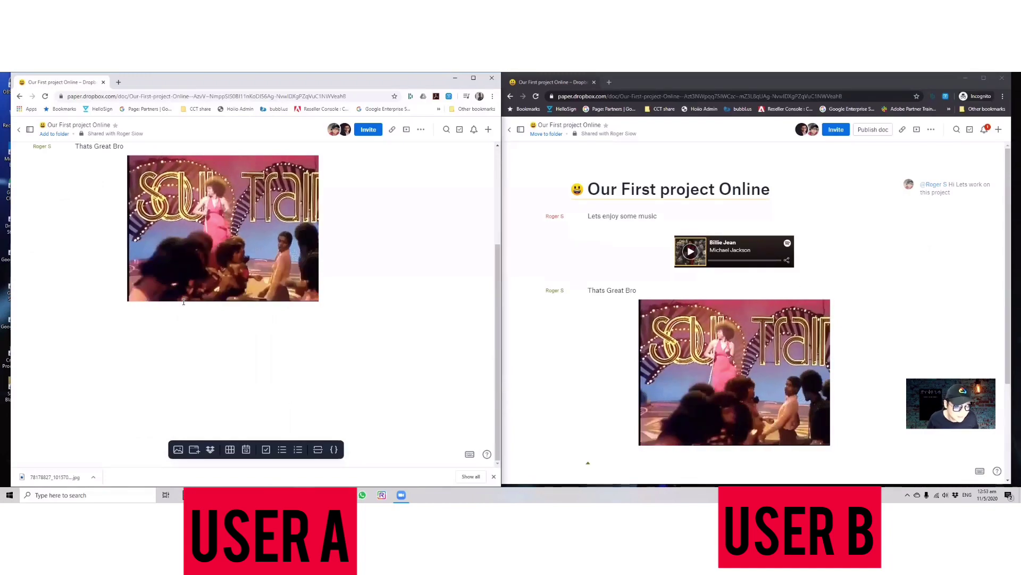
click(214, 302)
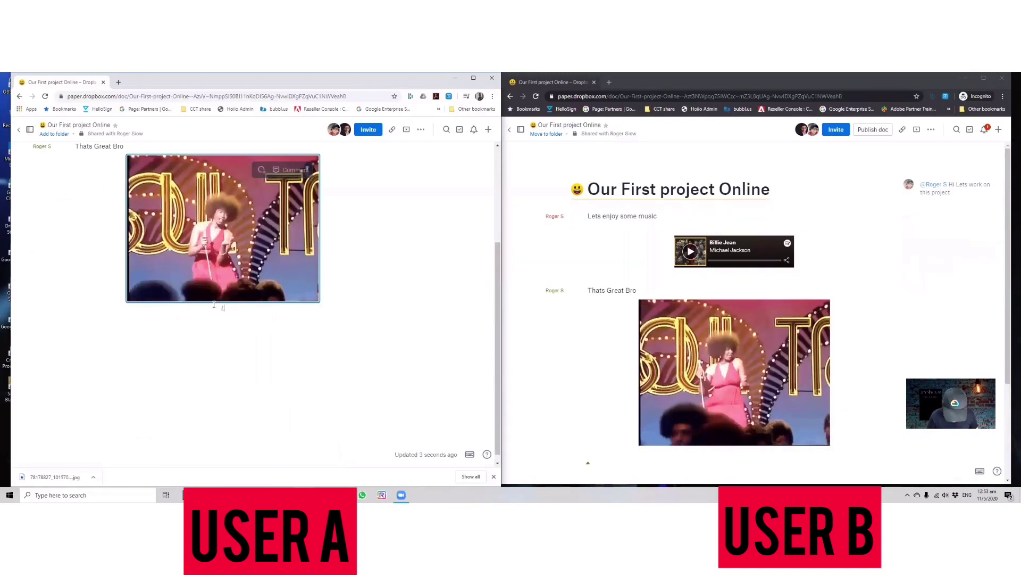
text(Lets)
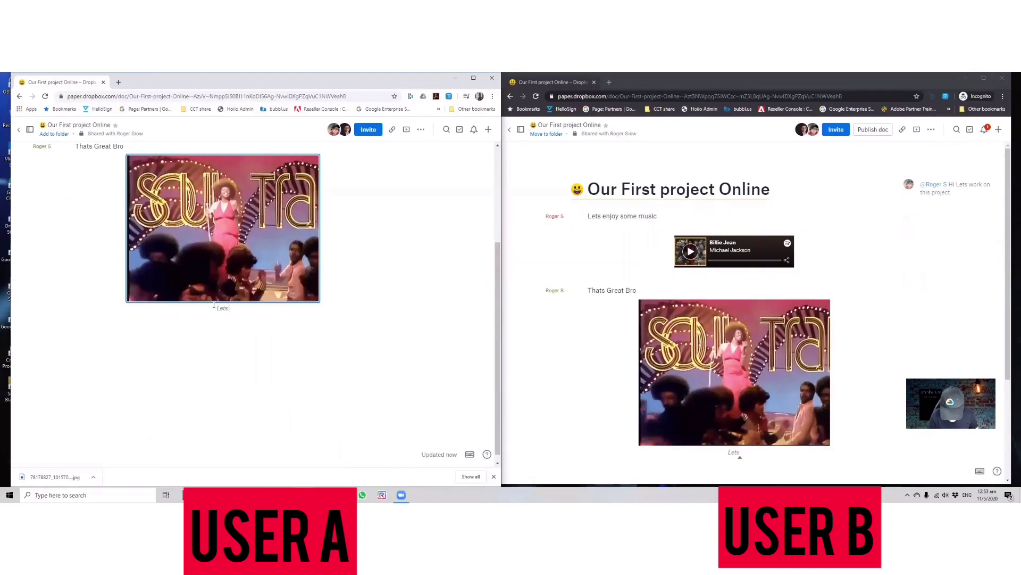
text( ROCK!!)
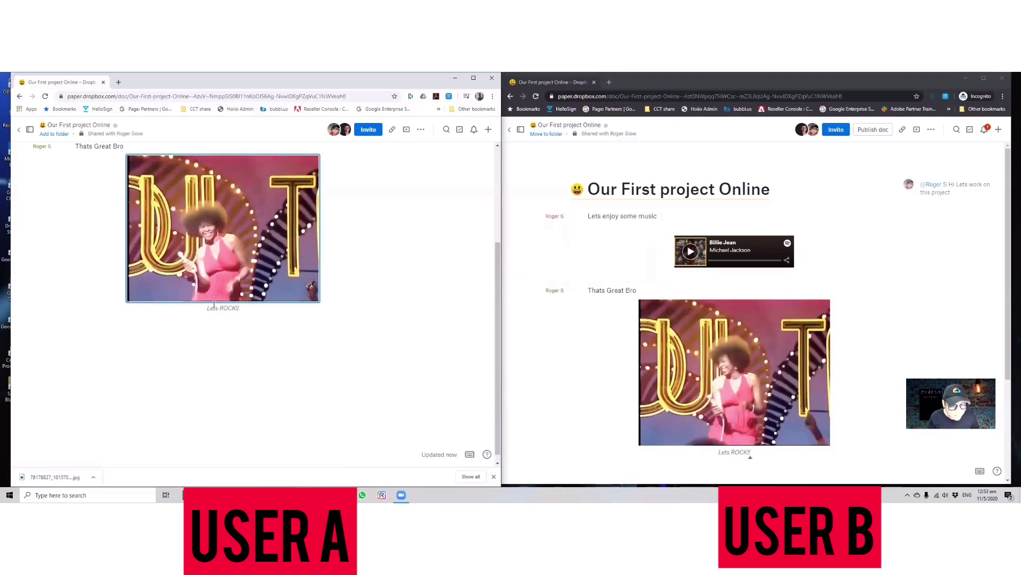
- Search YouTube for "Roger Works from Home" and embed the video "EP 18: Tech Talk Tuesday" below the captioned GIF
click(171, 337)
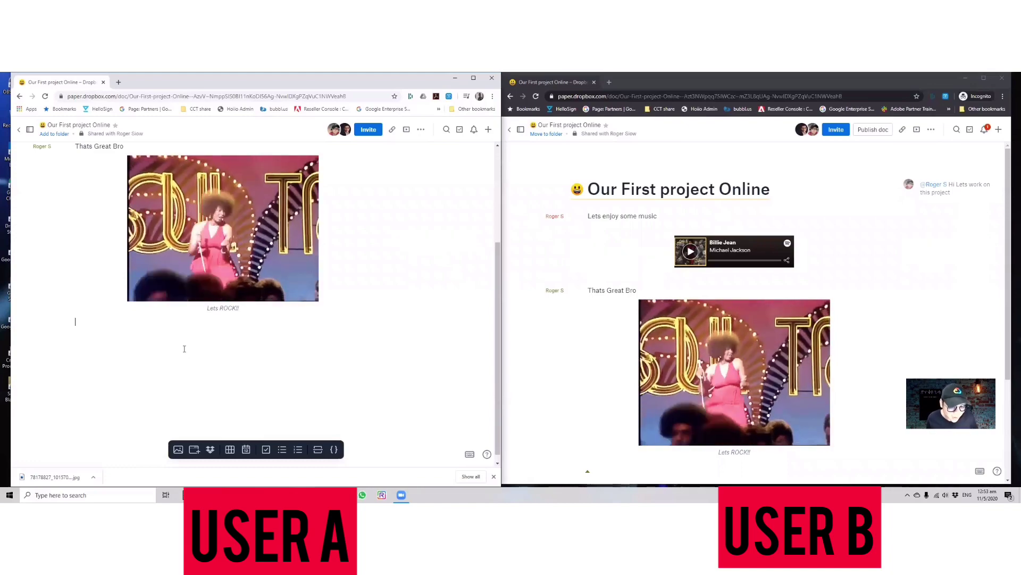
click(195, 449)
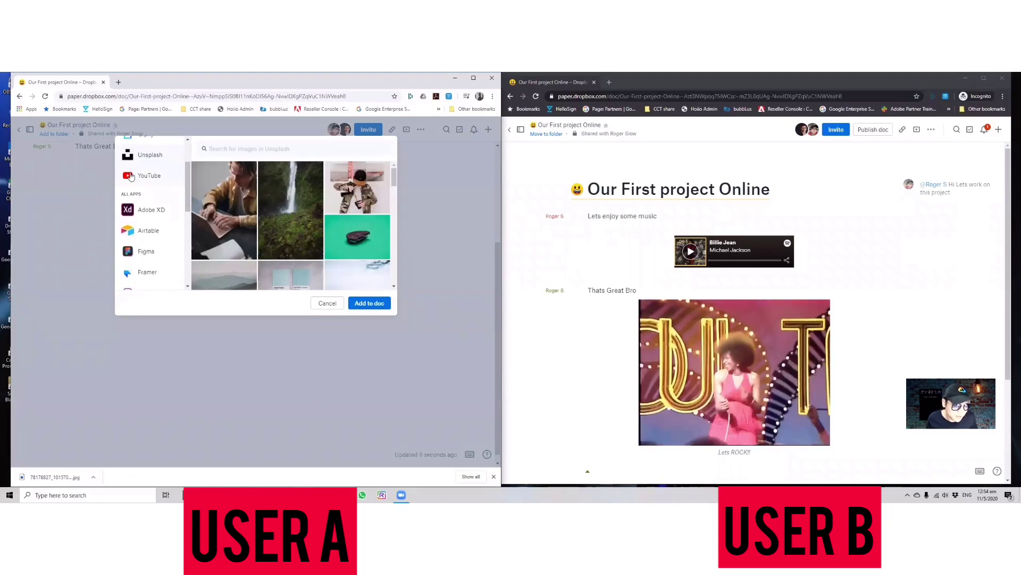
click(54, 235)
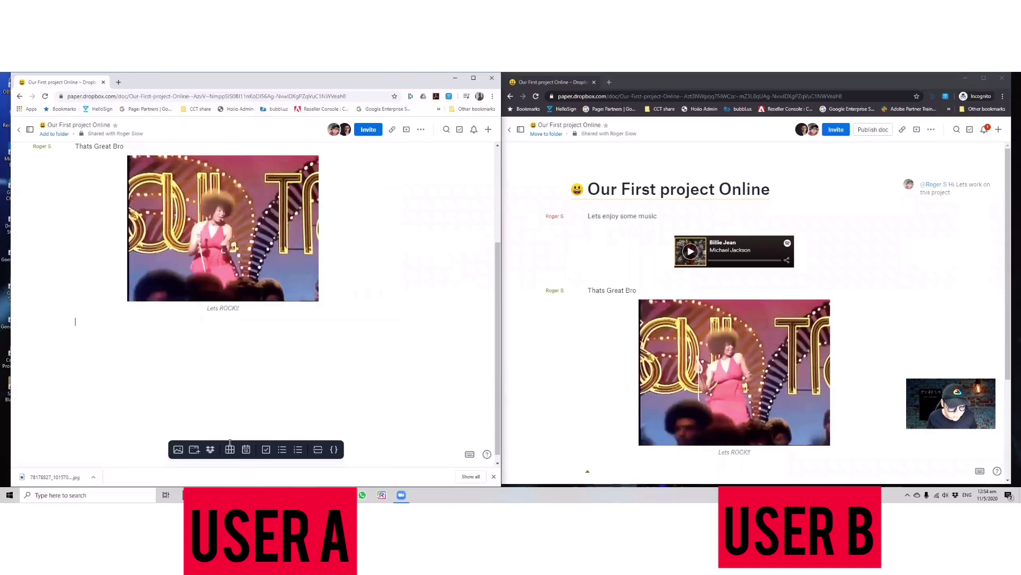
click(194, 450)
click(141, 236)
text(Roger)
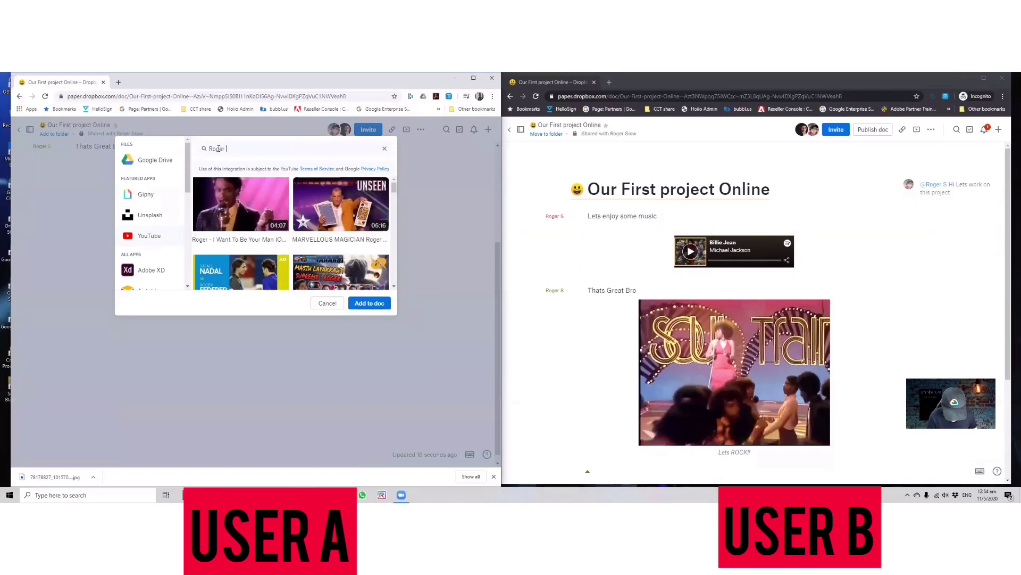
text( Works from Home)
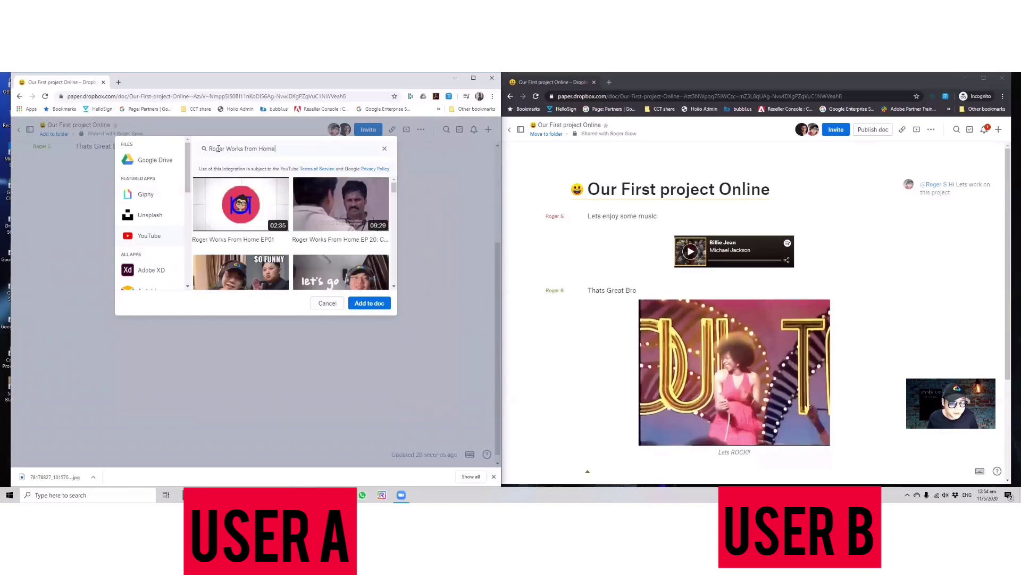
scroll(261, 228, down, 3)
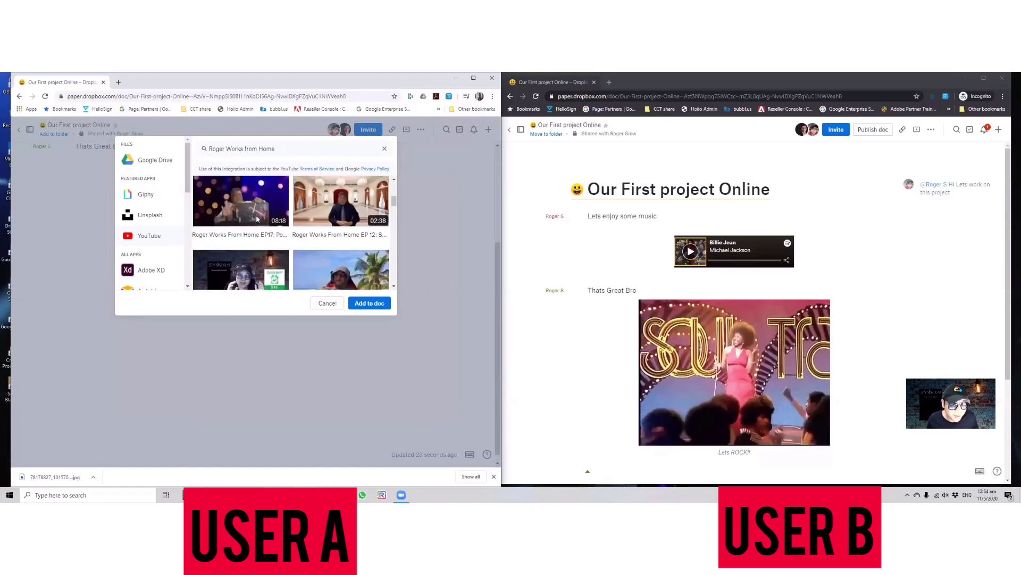
scroll(225, 248, down, 2)
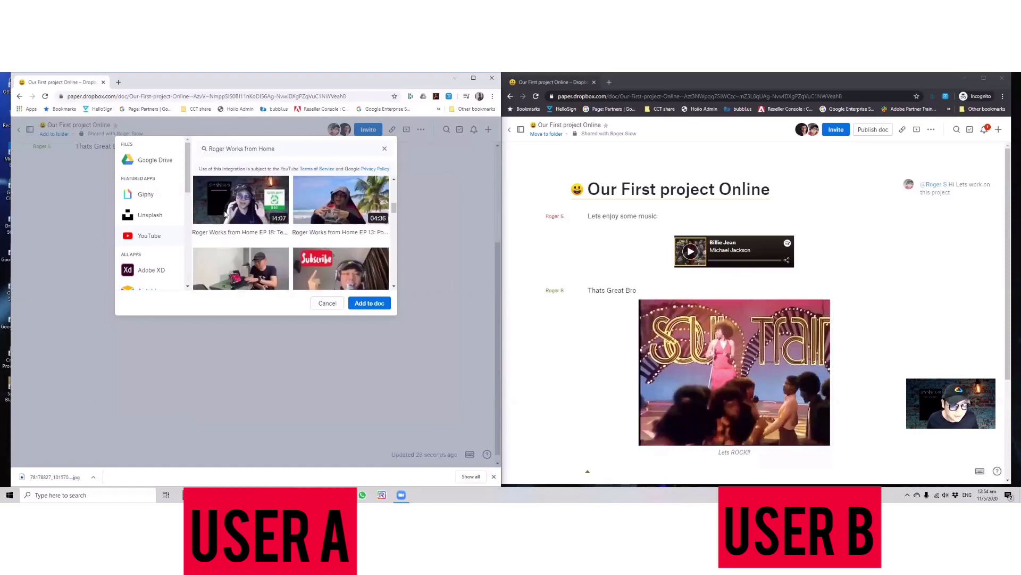
click(240, 215)
click(367, 303)
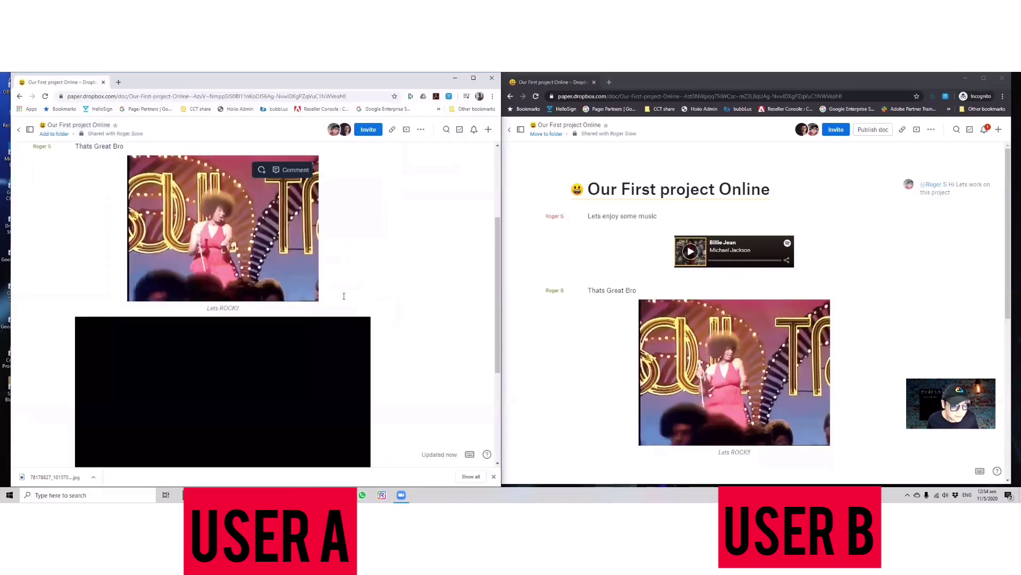
- Briefly play the embedded YouTube video and pause it
scroll(225, 337, down, 3)
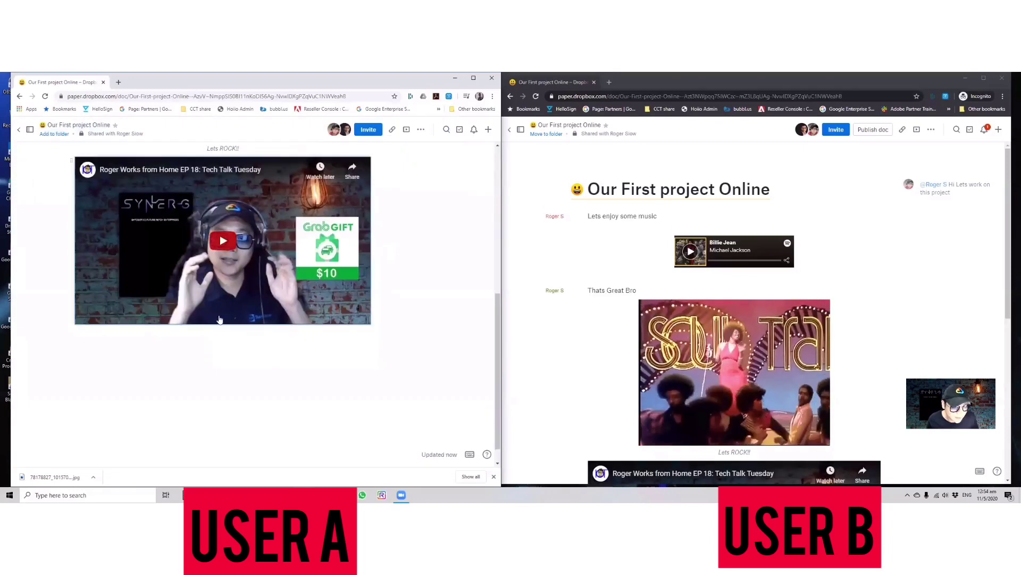
click(223, 240)
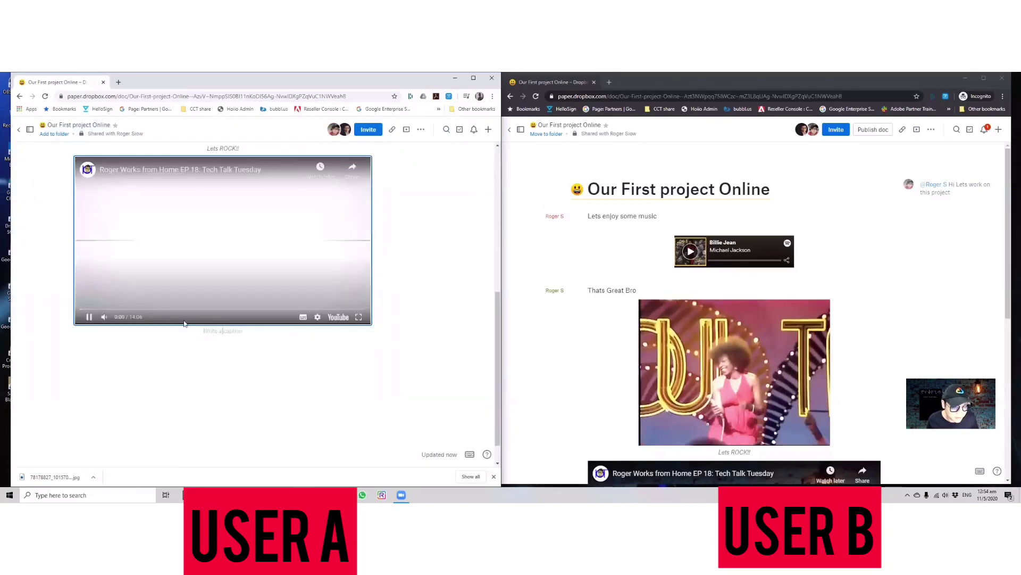
click(89, 317)
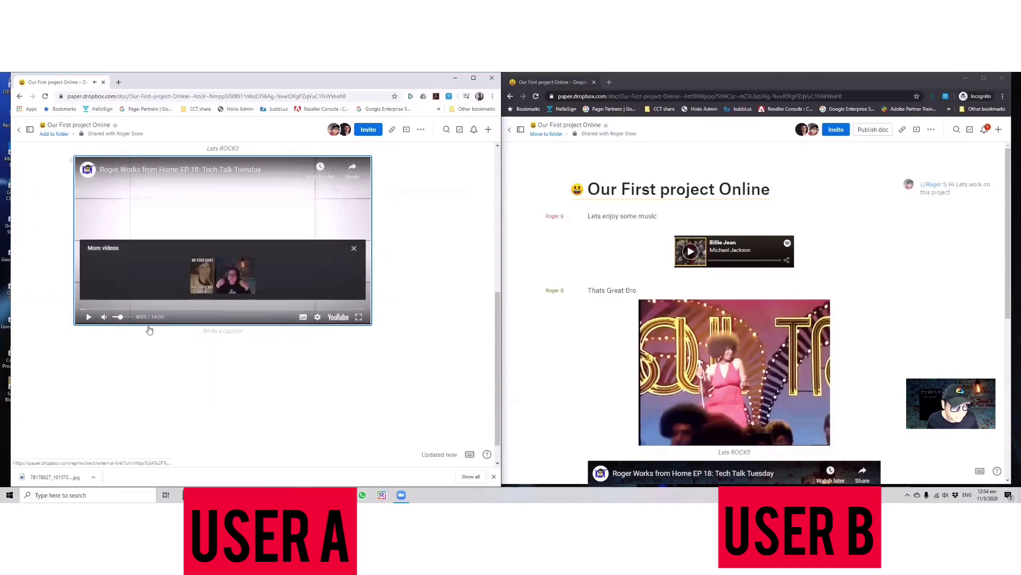
- Add the caption "Check out this video ... It will help you" to the embedded YouTube video
click(218, 331)
text(Check out this video)
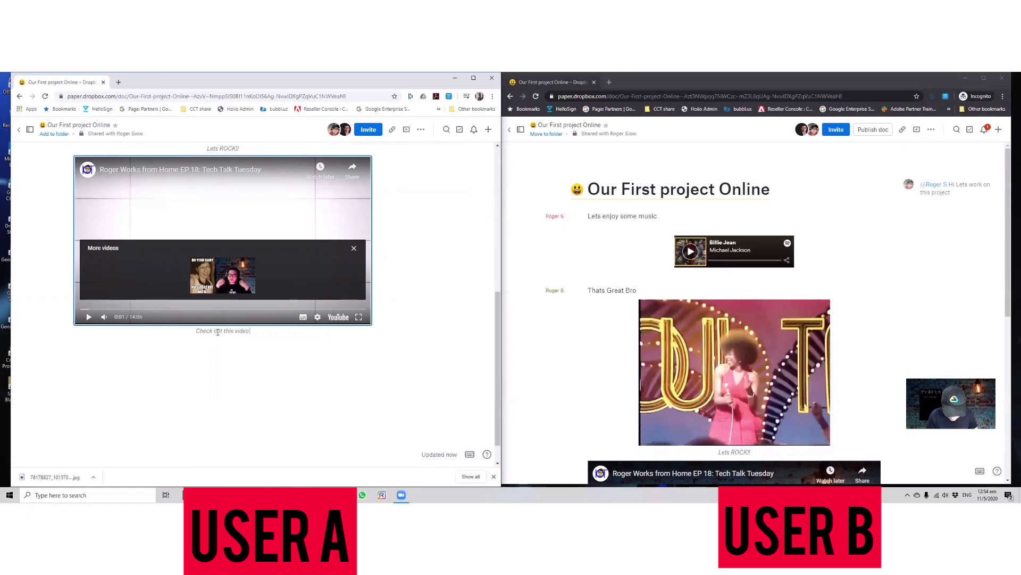
text( ... )
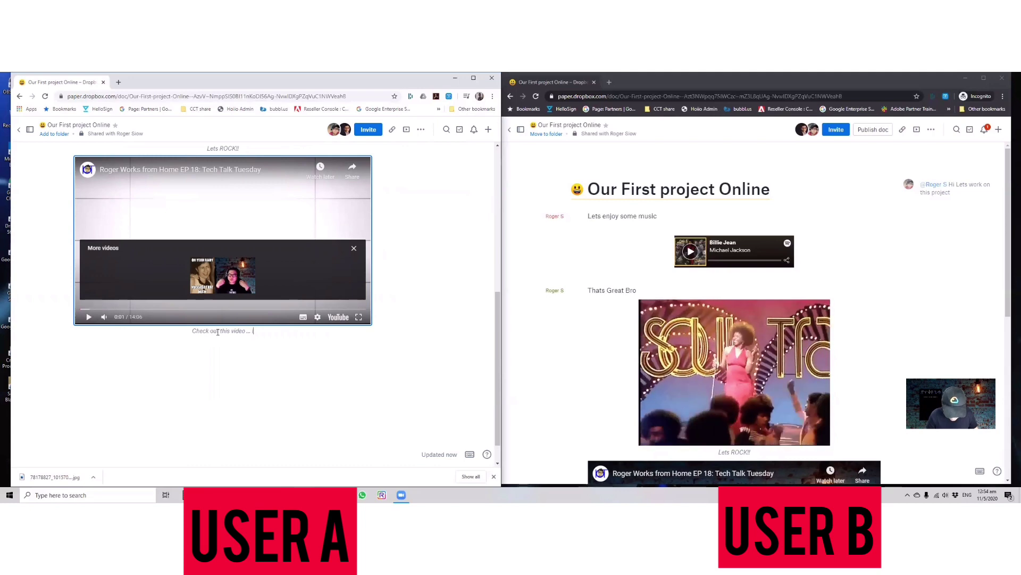
text(It will hel)
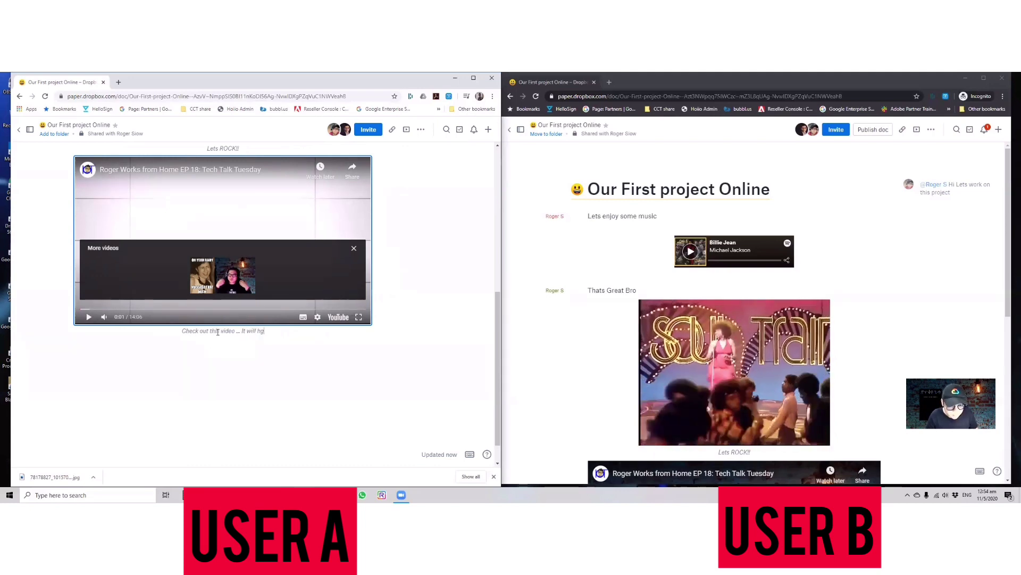
text(p you)
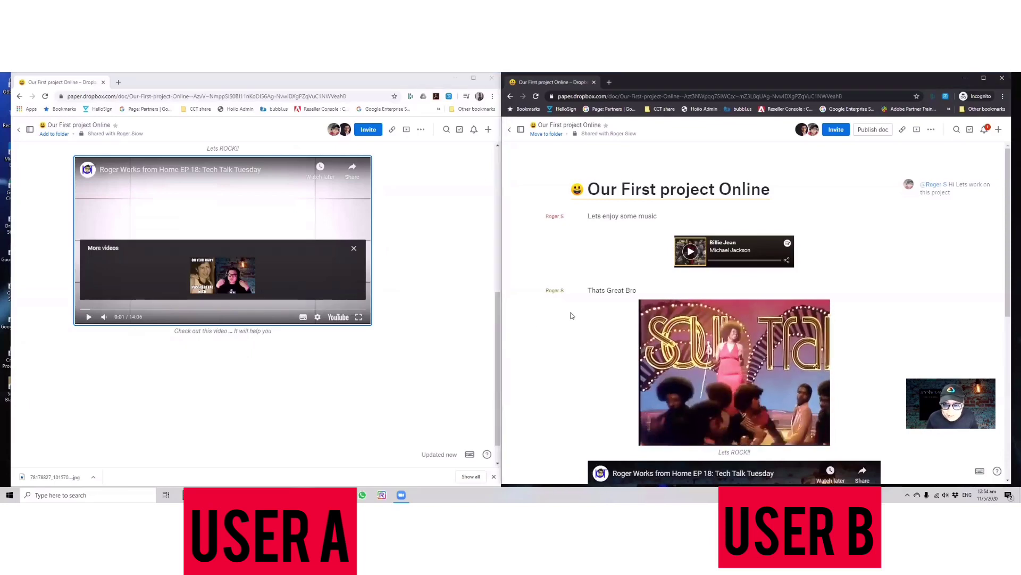
- Briefly play the embedded YouTube video from User B's copy of the document and pause it
scroll(661, 354, down, 6)
click(745, 328)
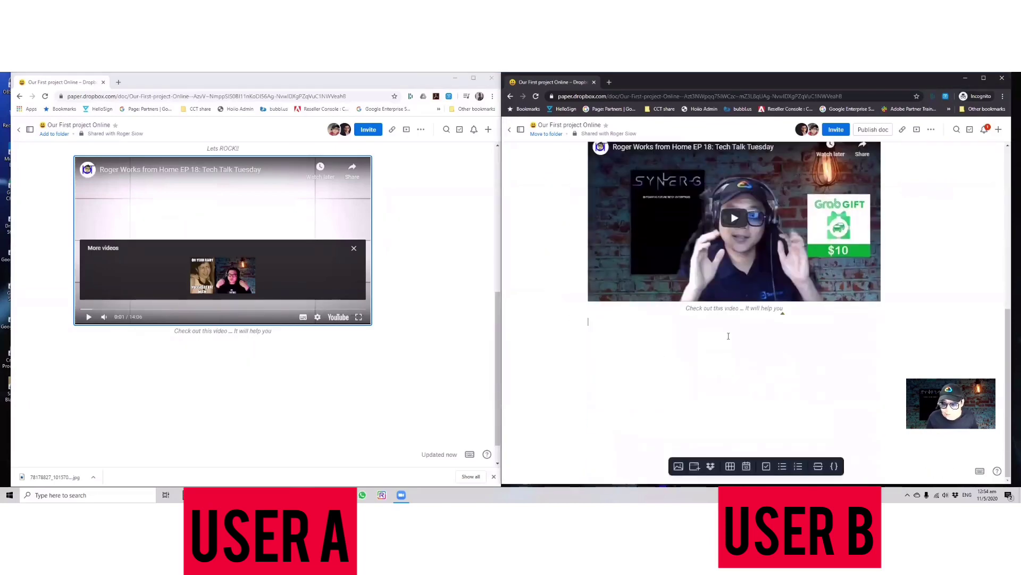
scroll(678, 278, up, 3)
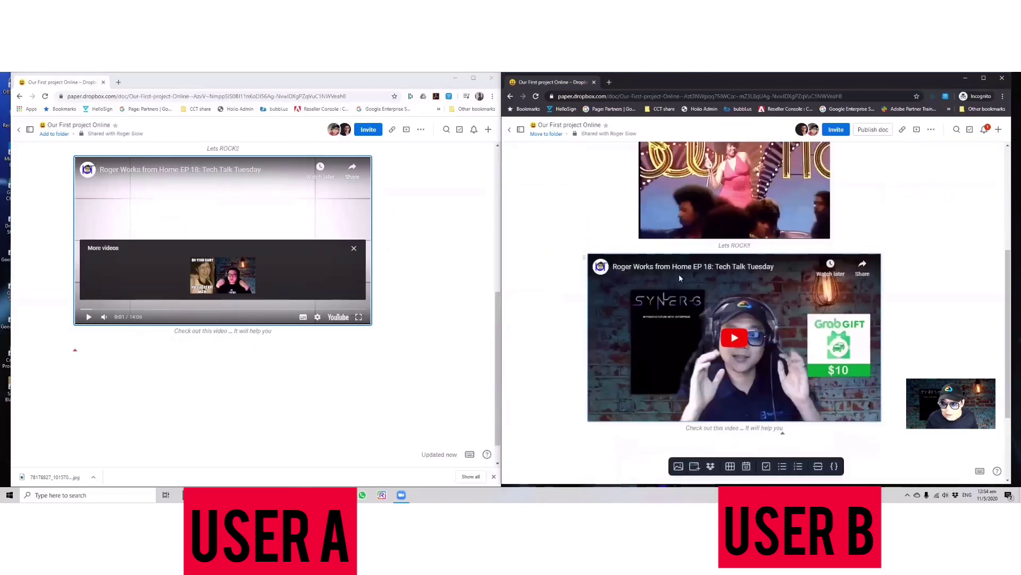
click(734, 337)
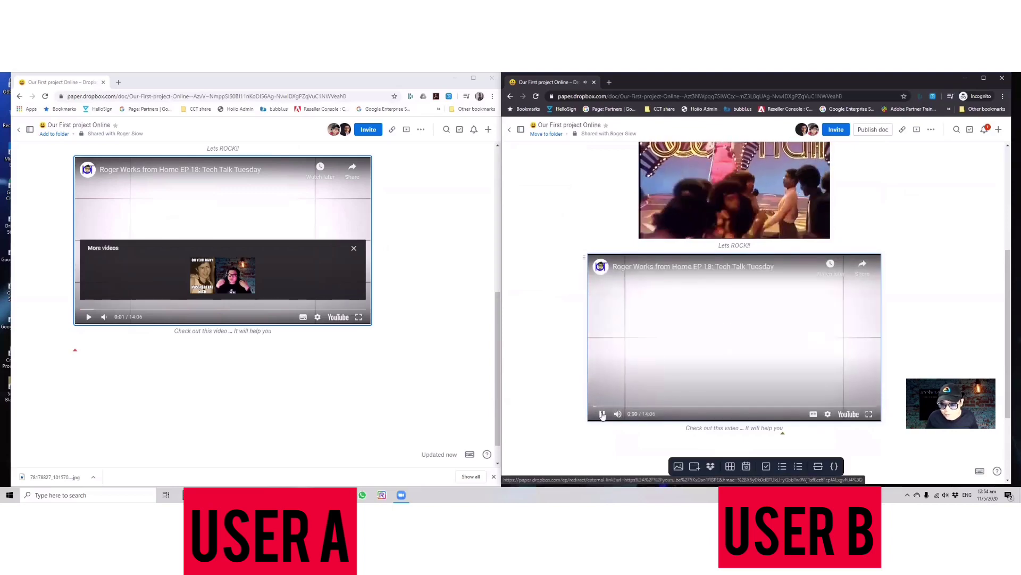
click(601, 413)
scroll(634, 404, down, 2)
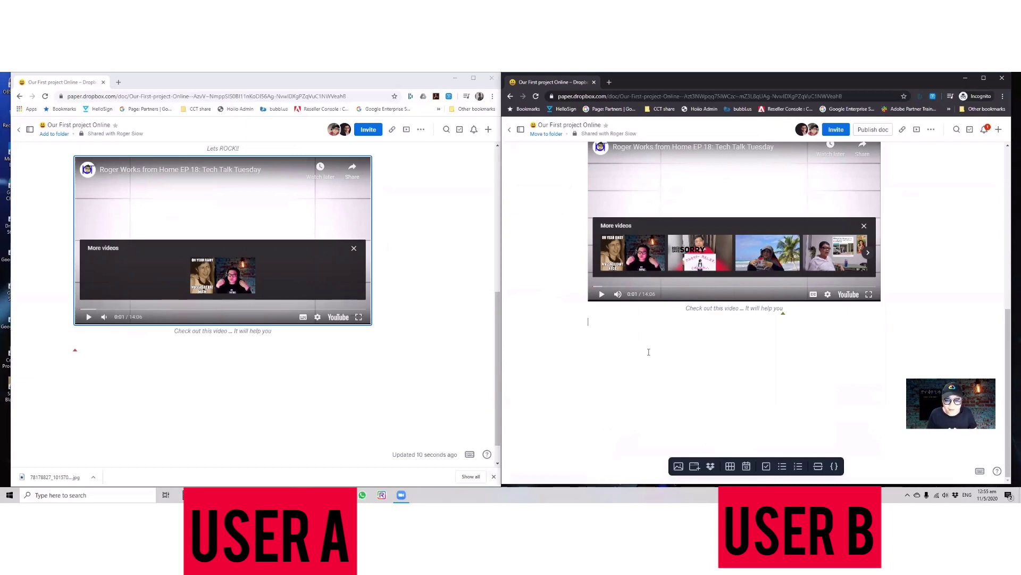
- Review the music, GIF and video in User B's document, and view the keyboard shortcuts reference
scroll(660, 341, up, 6)
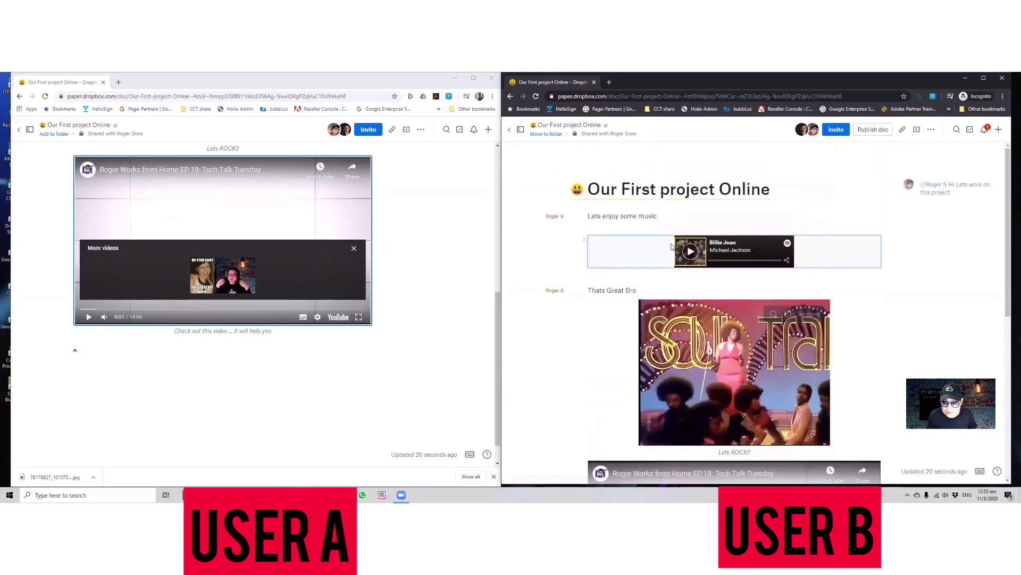
scroll(697, 303, down, 2)
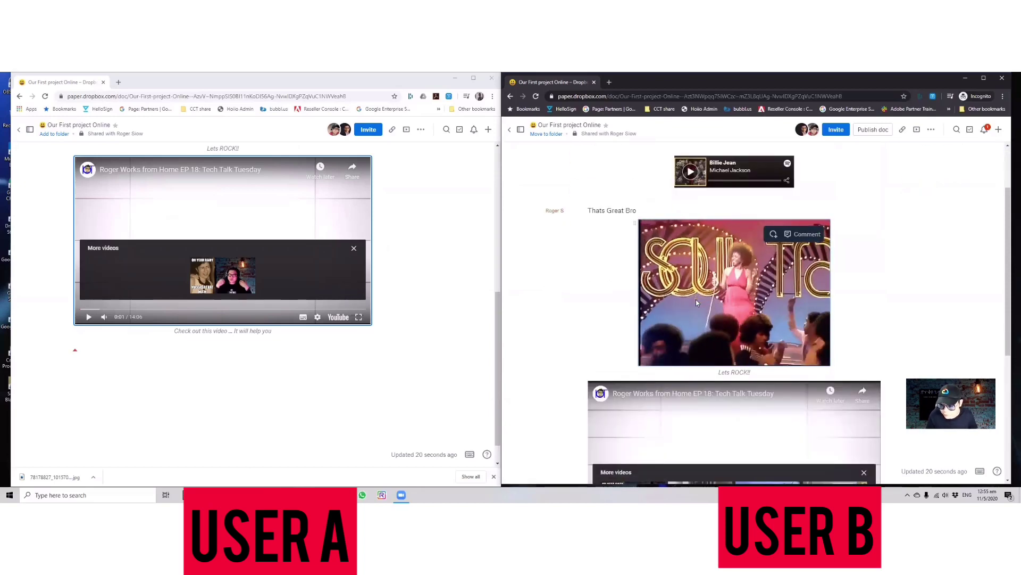
scroll(696, 299, down, 3)
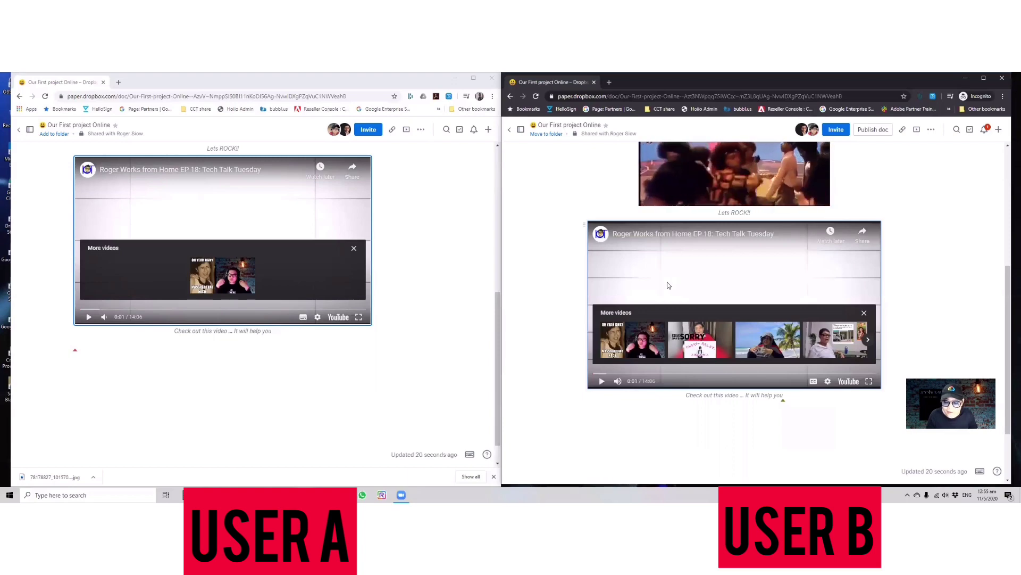
click(553, 393)
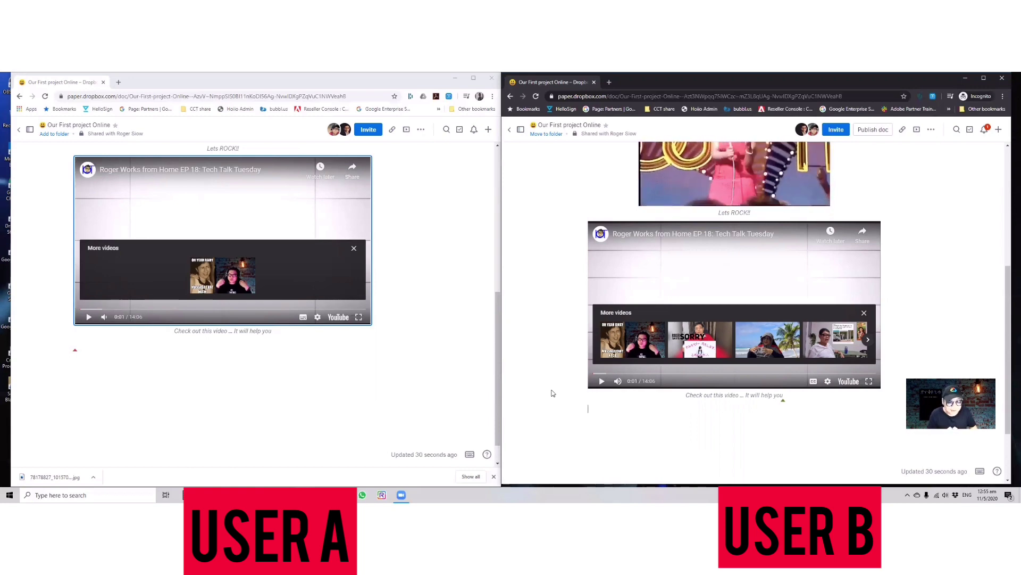
scroll(637, 370, down, 2)
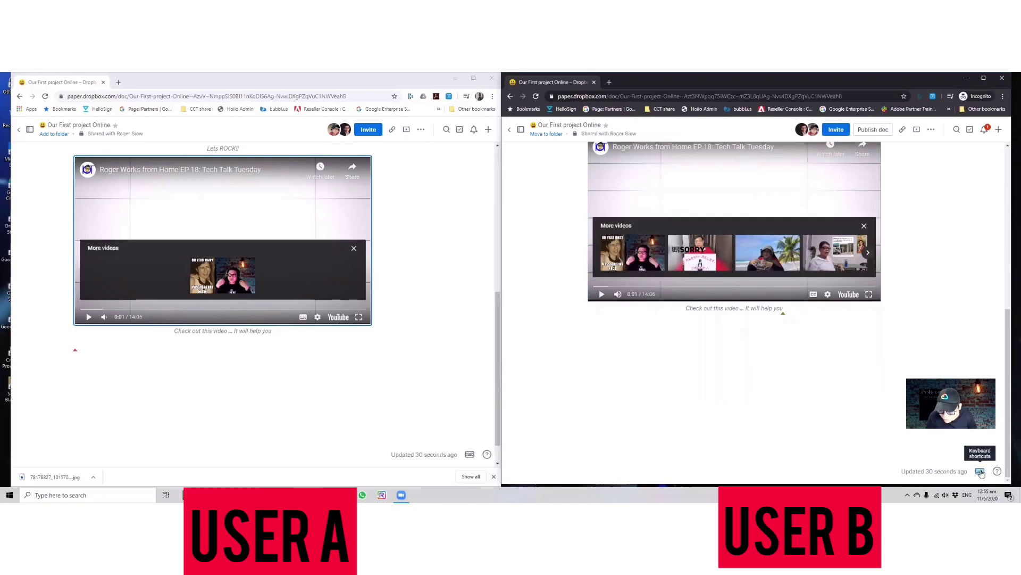
click(981, 471)
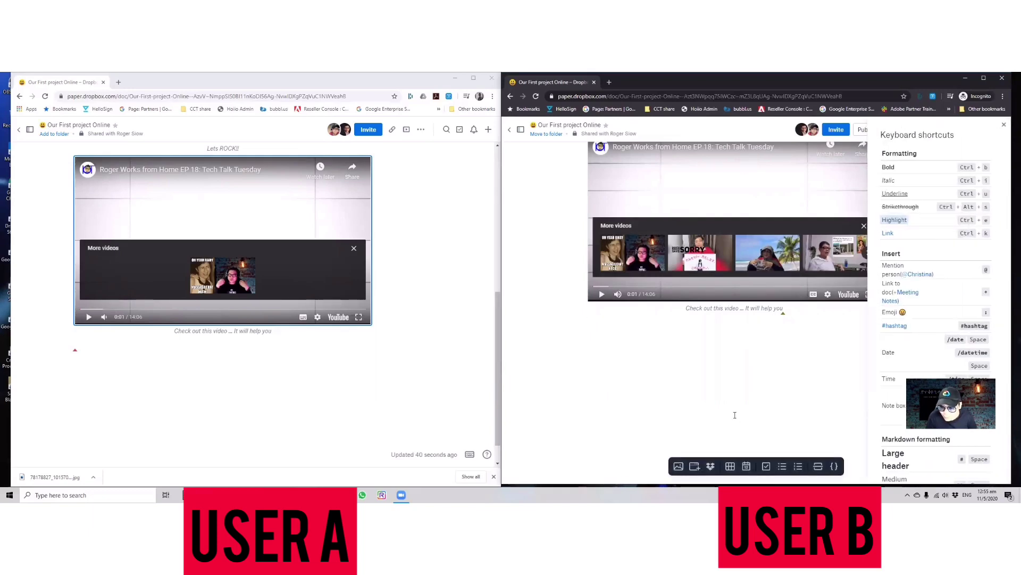
click(1004, 125)
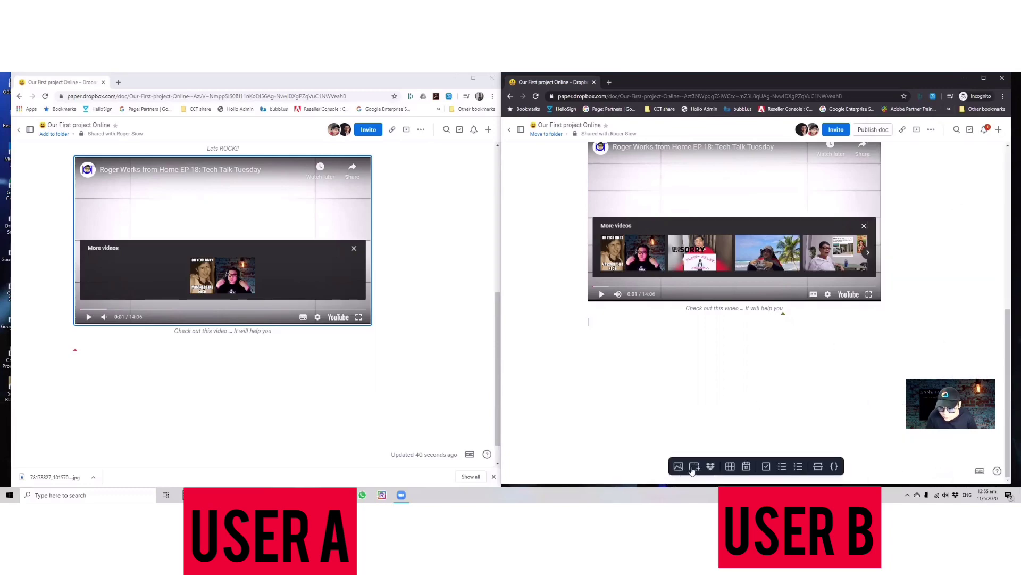
- Add a Dropbox file block below the video and embed "Get Started with Dropbox.pdf" from User A's Dropbox files
click(711, 468)
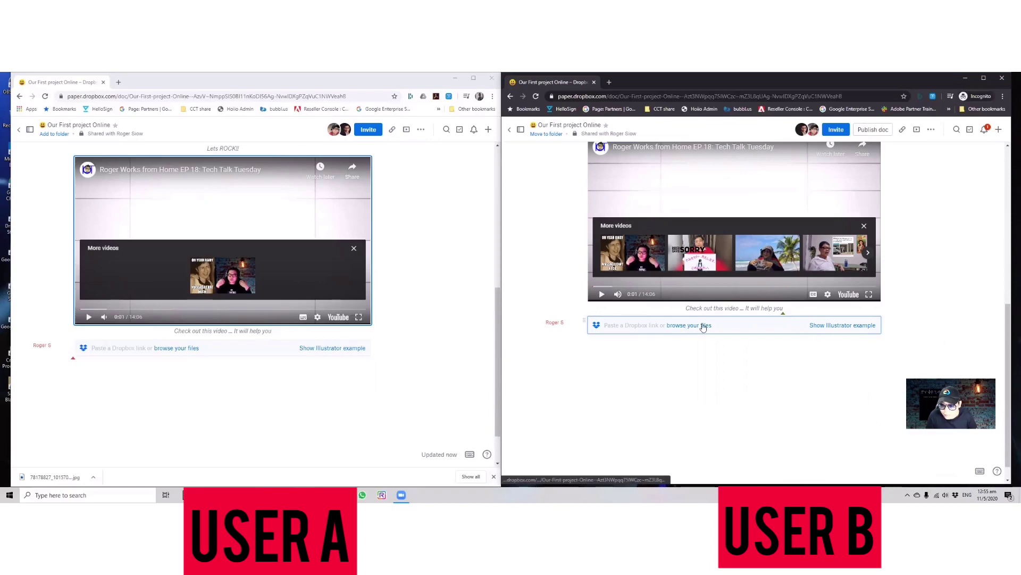
click(688, 325)
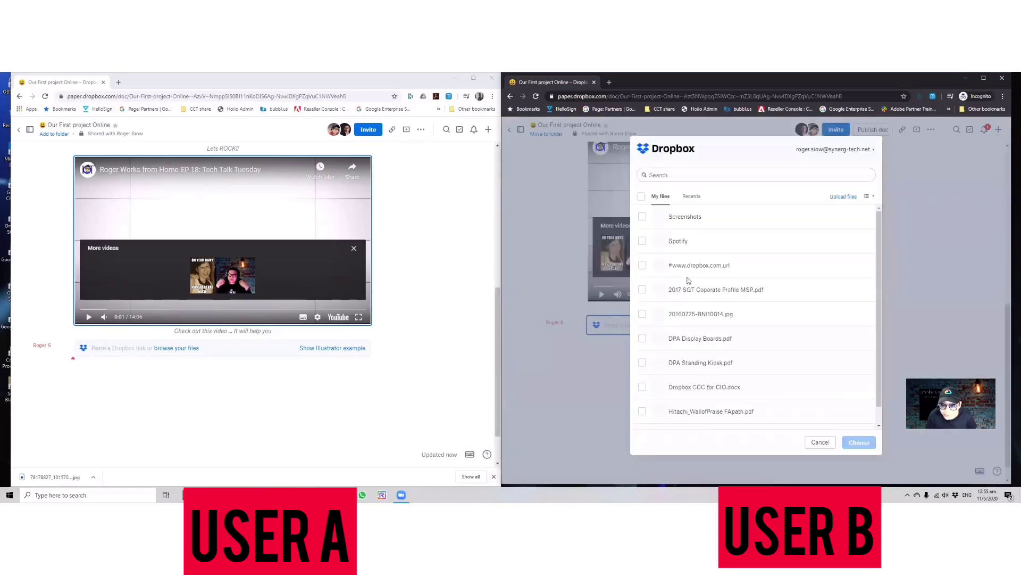
click(819, 442)
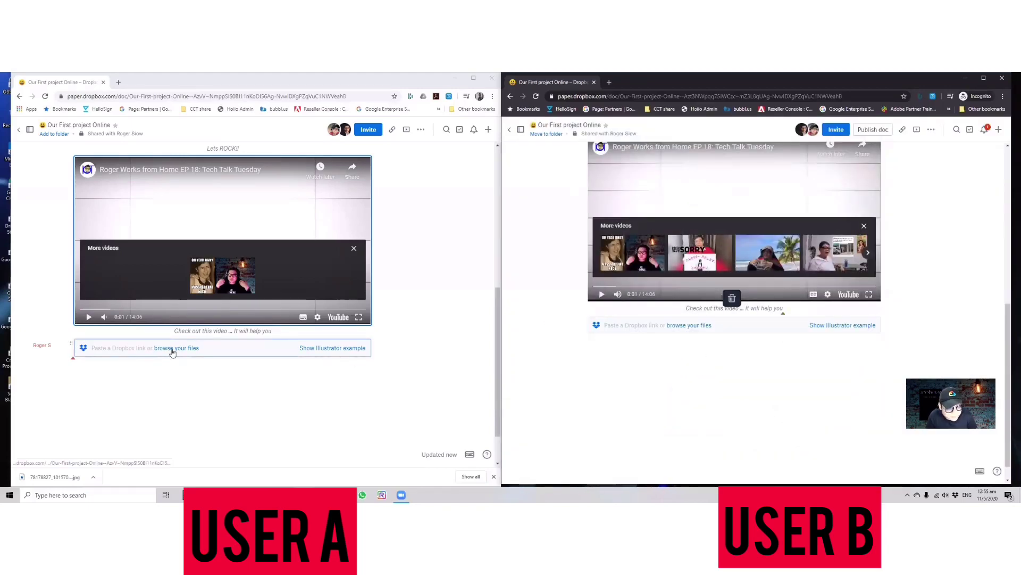
click(165, 350)
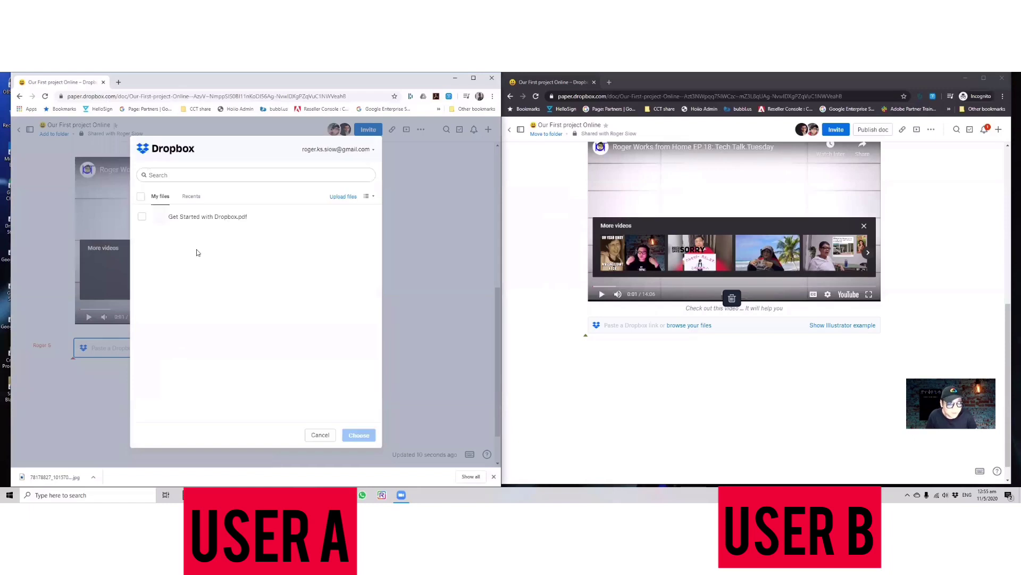
click(192, 217)
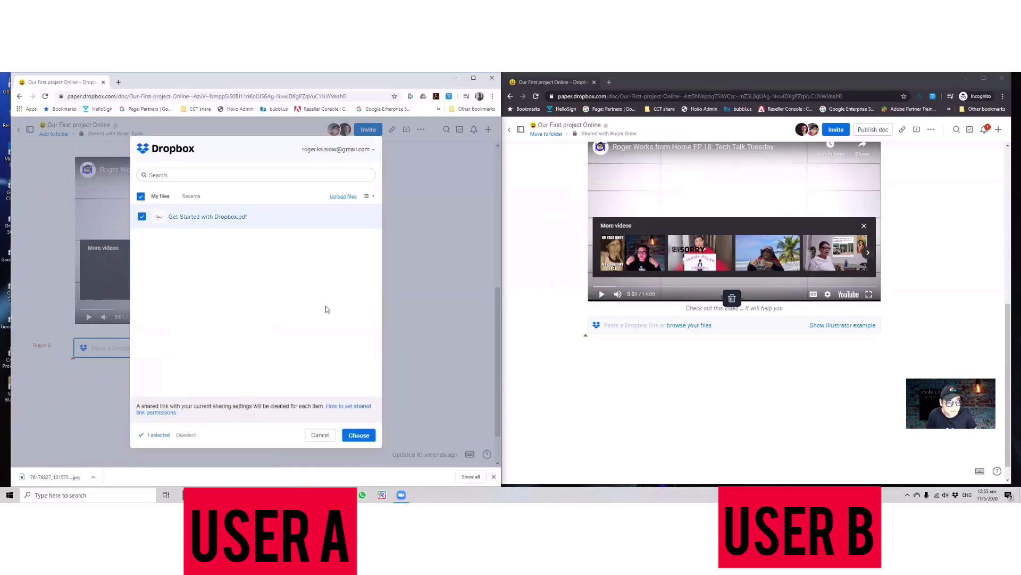
click(359, 436)
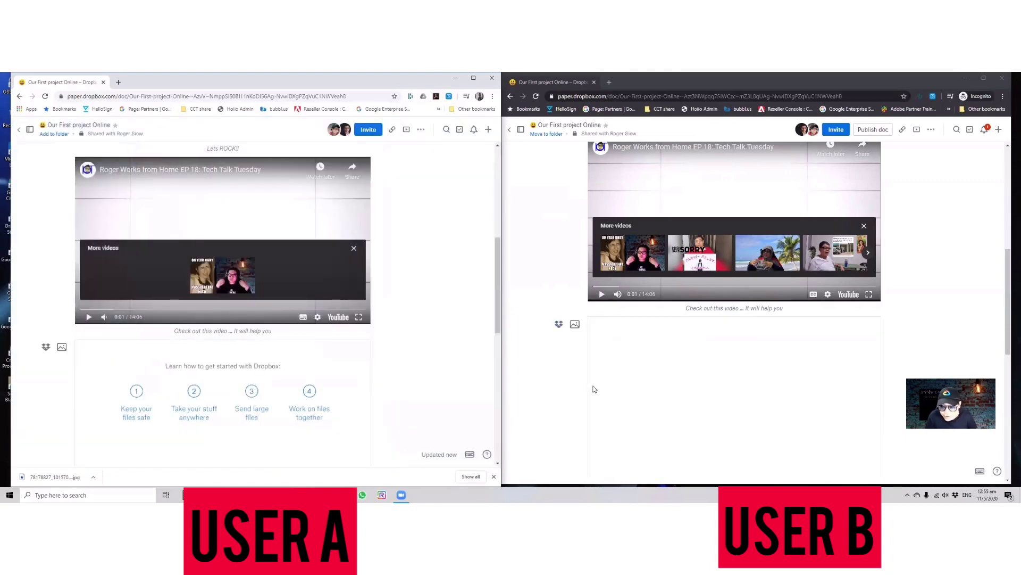
- Examine the embedded PDF preview in both User A's and User B's documents
scroll(672, 378, down, 4)
scroll(665, 378, down, 3)
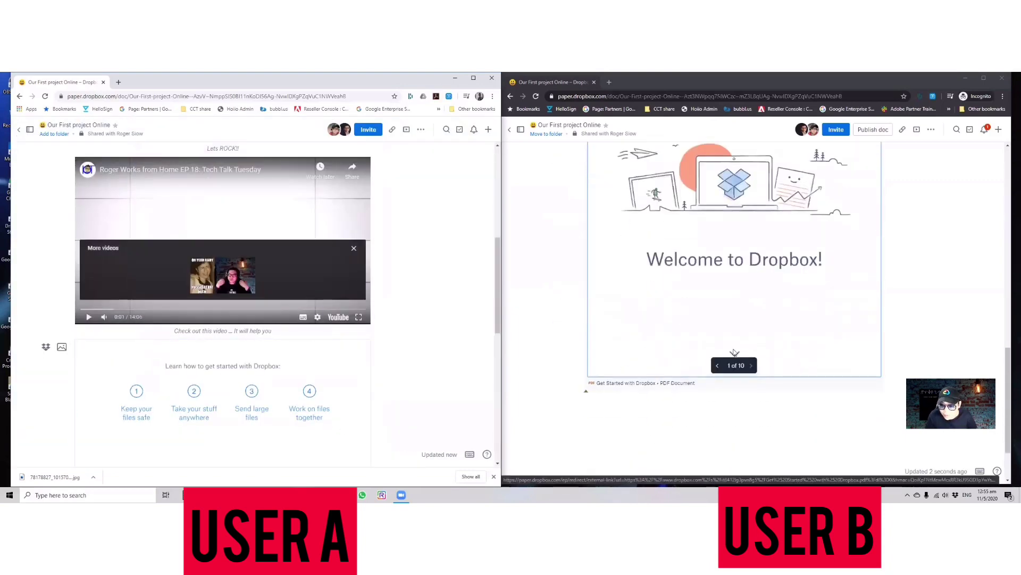
scroll(319, 367, down, 6)
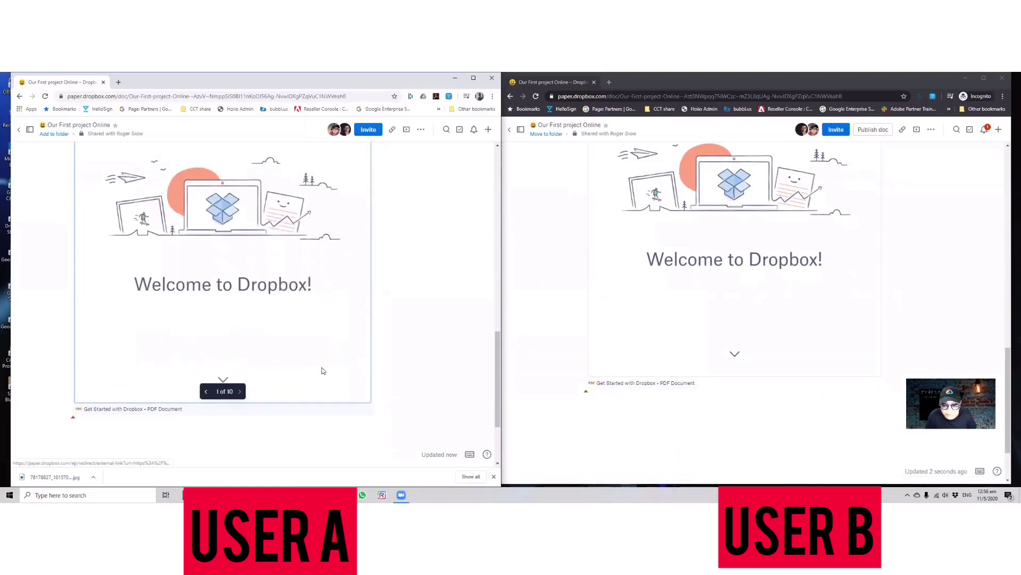
scroll(669, 366, up, 3)
scroll(669, 367, down, 3)
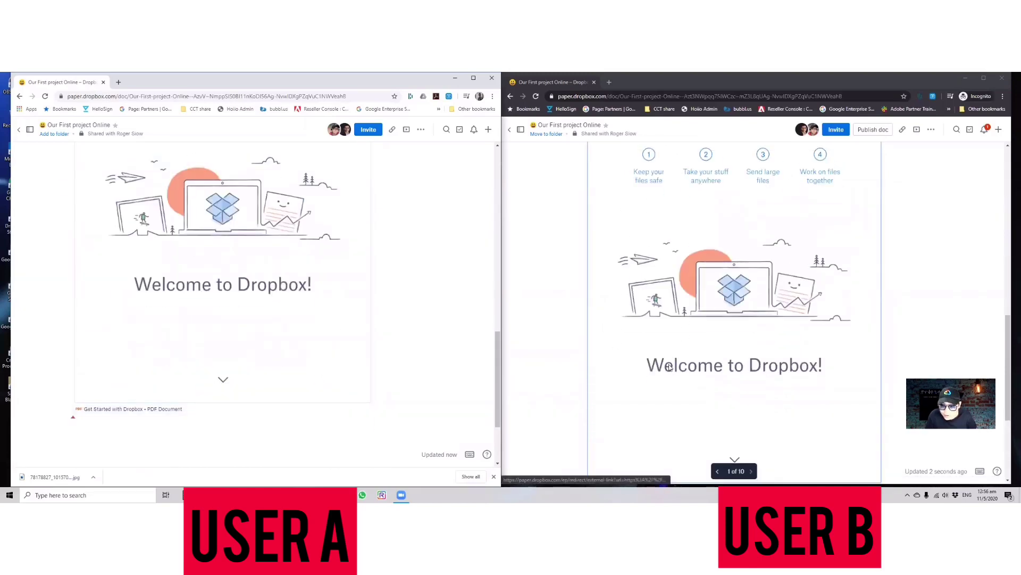
scroll(675, 365, down, 1)
scroll(692, 362, up, 2)
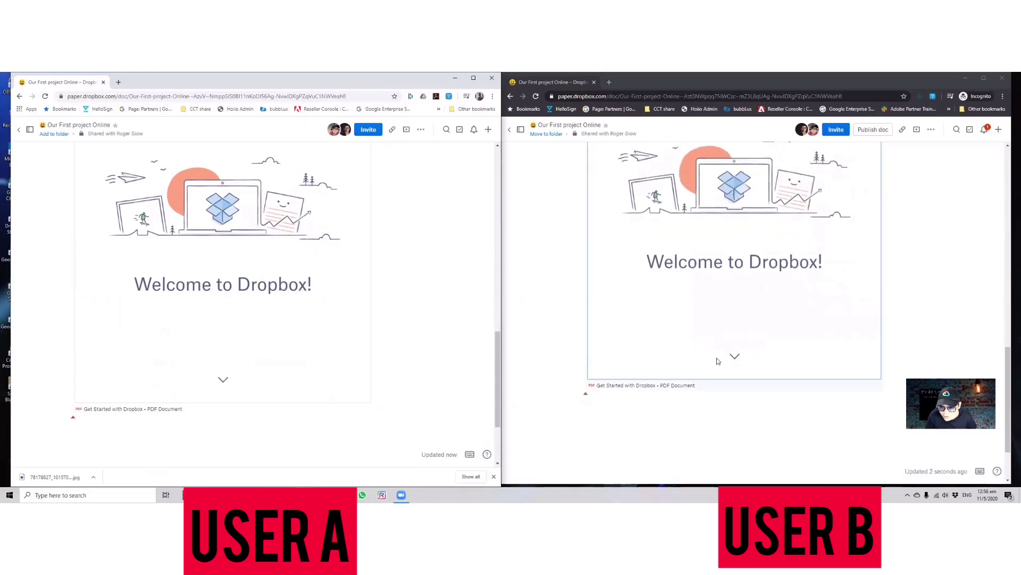
scroll(691, 351, up, 3)
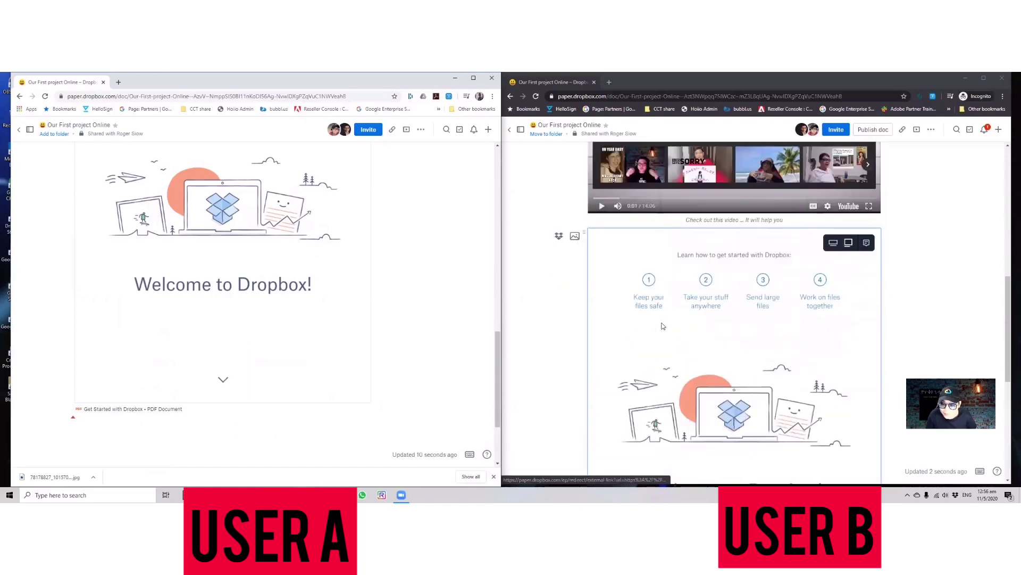
scroll(662, 324, down, 2)
scroll(665, 320, down, 3)
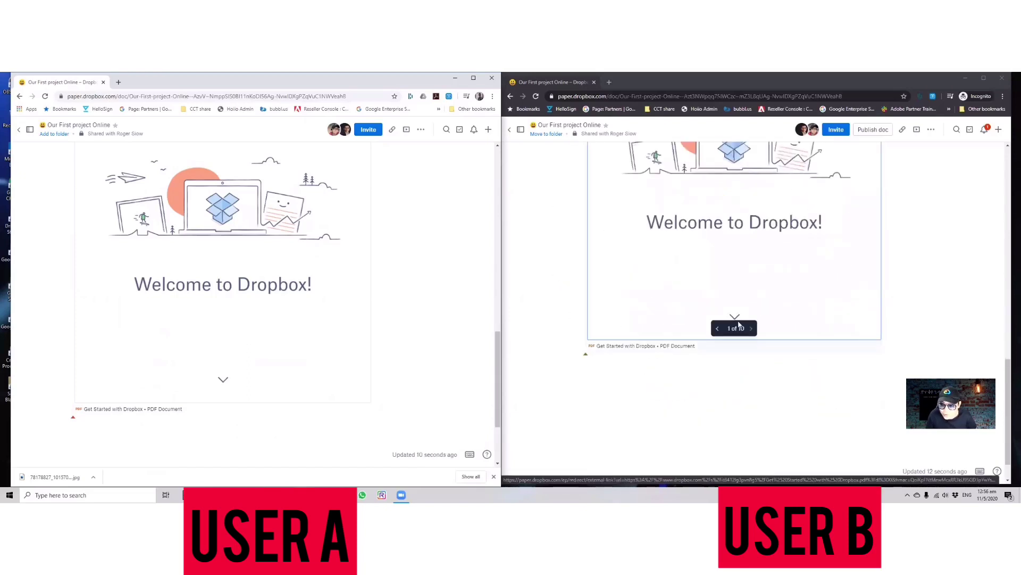
- Page the embedded PDF forward to page 3 in User B's document and five pages forward in User A's document
click(750, 328)
click(750, 328)
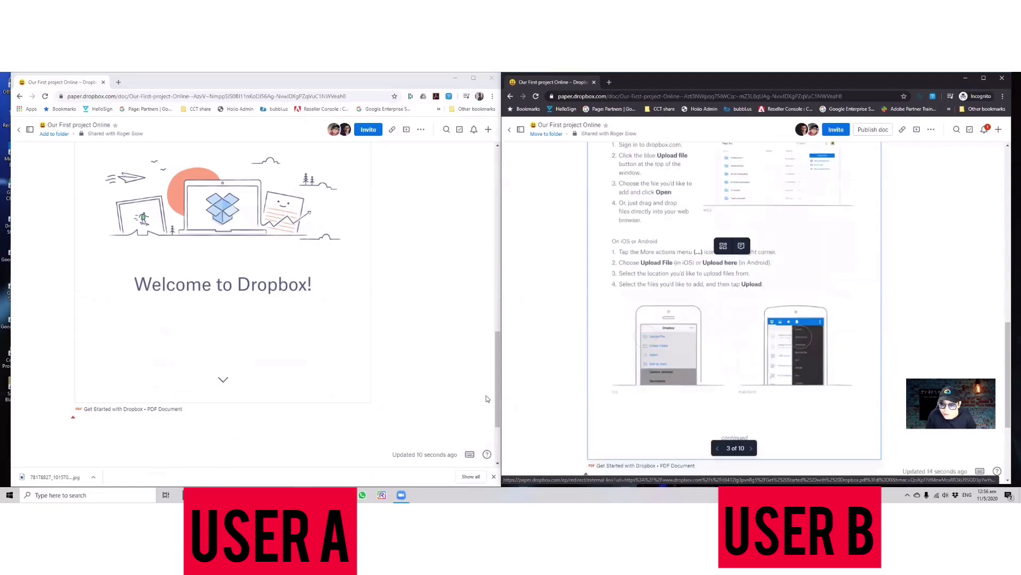
click(240, 392)
click(239, 391)
click(240, 392)
click(240, 392)
click(239, 391)
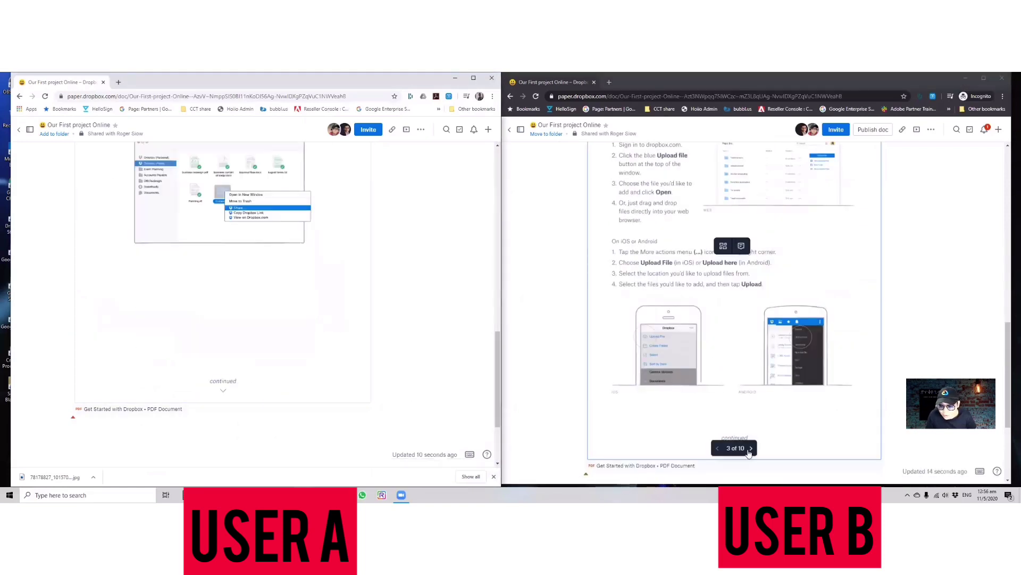
- Post a comment on the embedded PDF as User A, mentioning the collaborator and asking "Do you understand how to share?"
scroll(355, 293, up, 3)
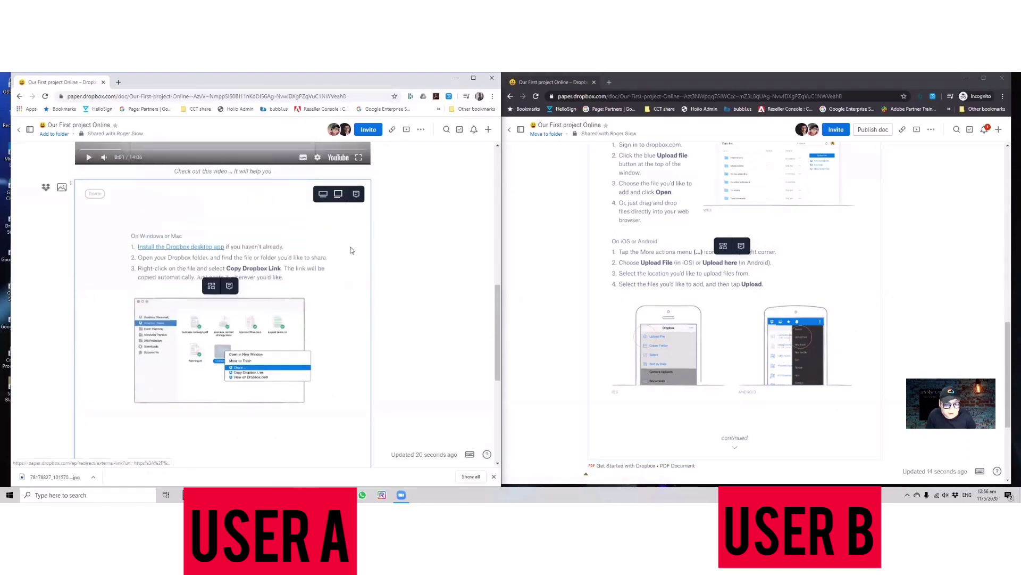
click(355, 195)
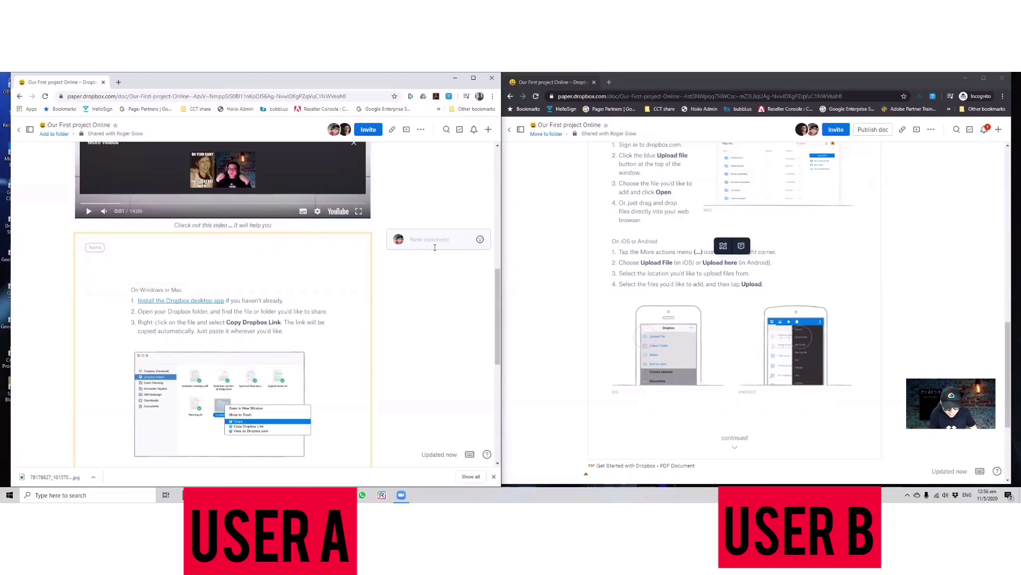
text(@roger)
click(433, 287)
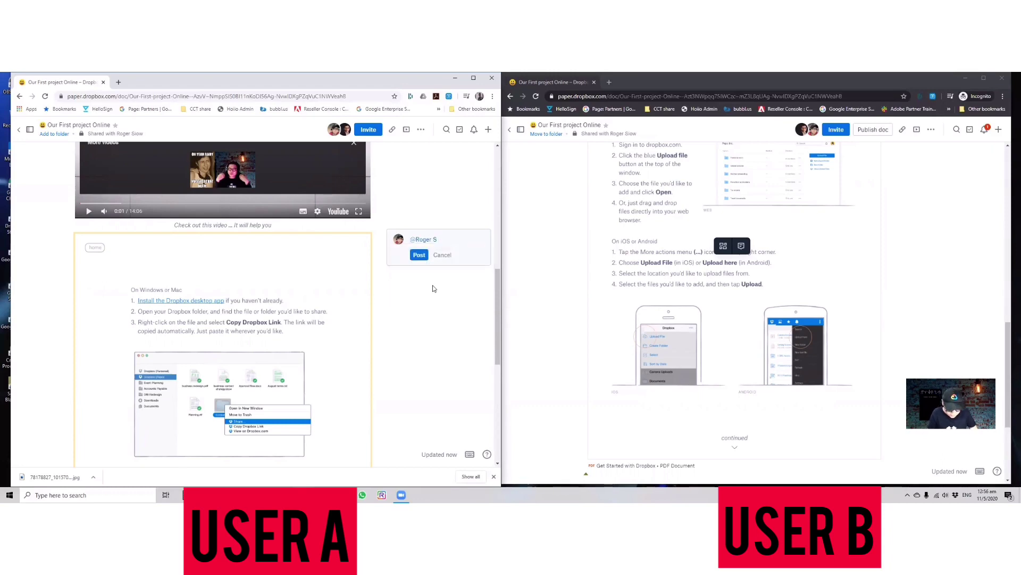
text(Do you)
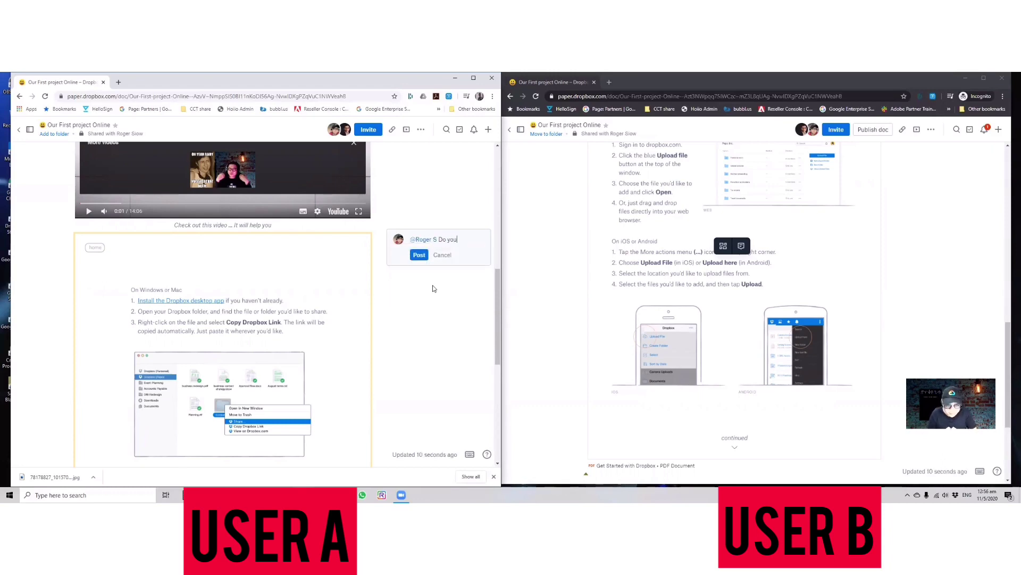
text( understand how to share?)
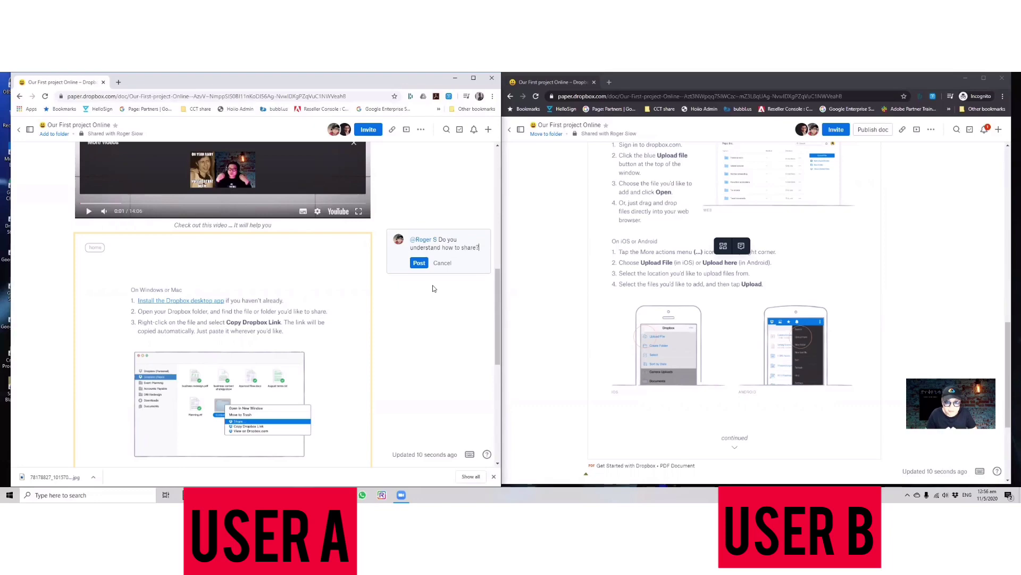
click(419, 264)
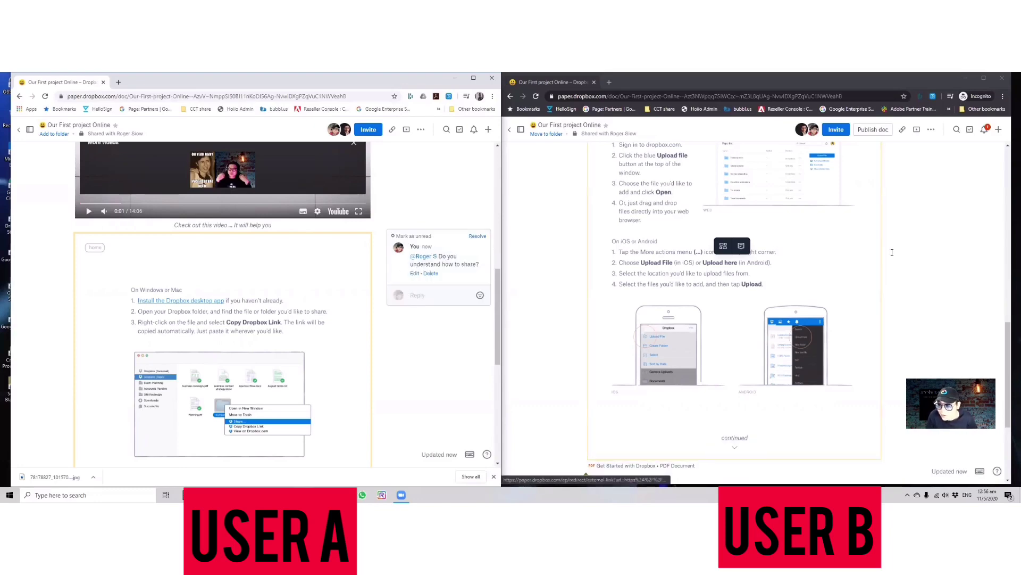
- Reply "Yes I know" to the PDF comment as User B, and select the comment thread in User A's document
scroll(904, 261, up, 5)
click(956, 303)
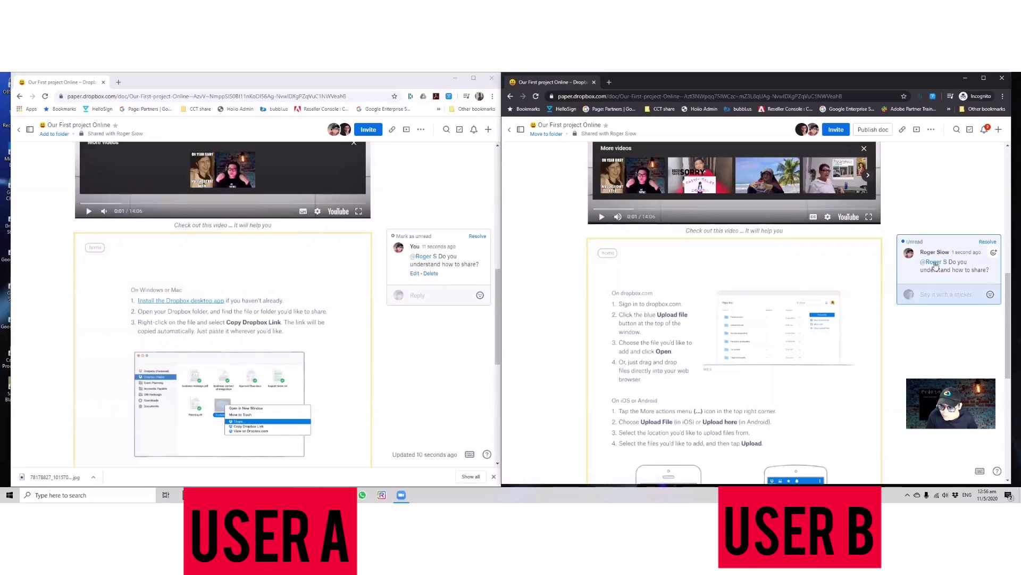
click(934, 294)
text(Yes I know)
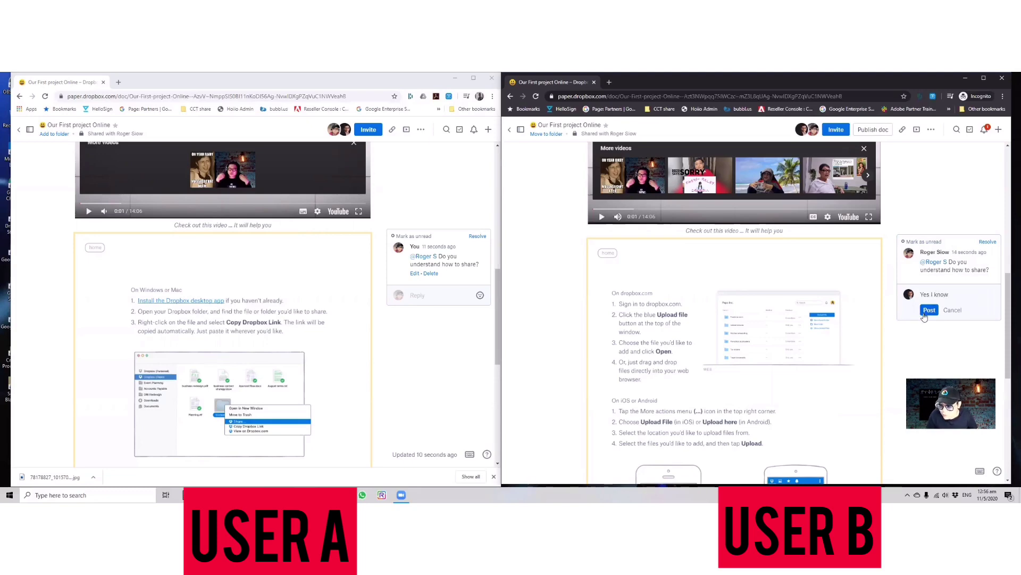
click(929, 310)
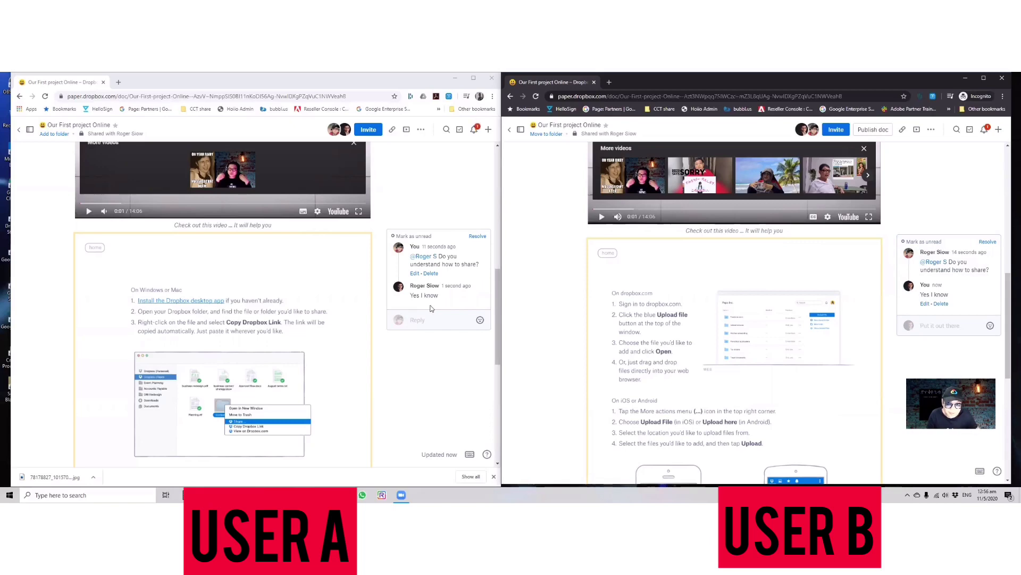
click(430, 306)
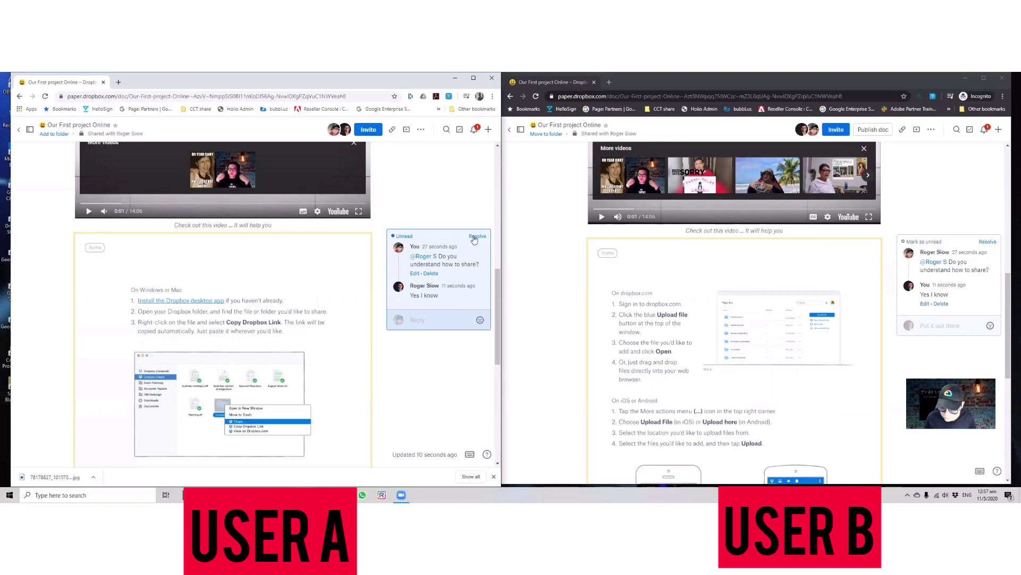
- Resolve the PDF comment thread as User A and insert a timeline below the embedded PDF
click(477, 236)
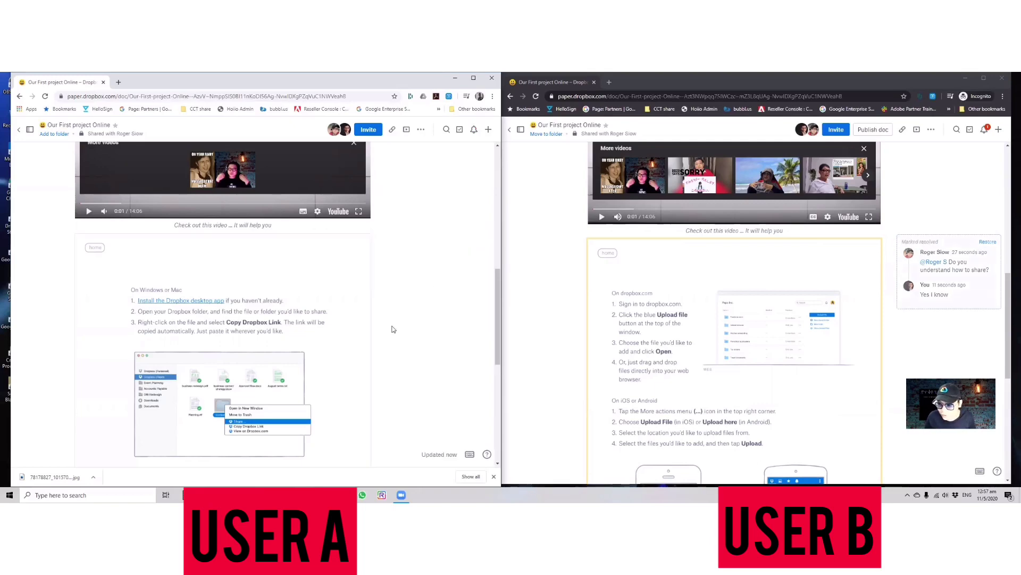
scroll(320, 354, down, 8)
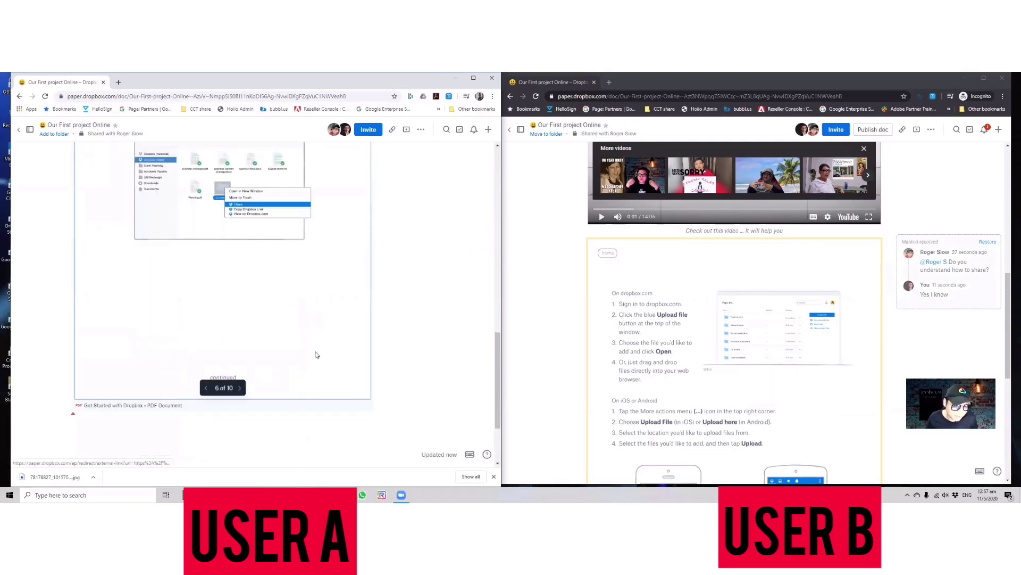
click(142, 315)
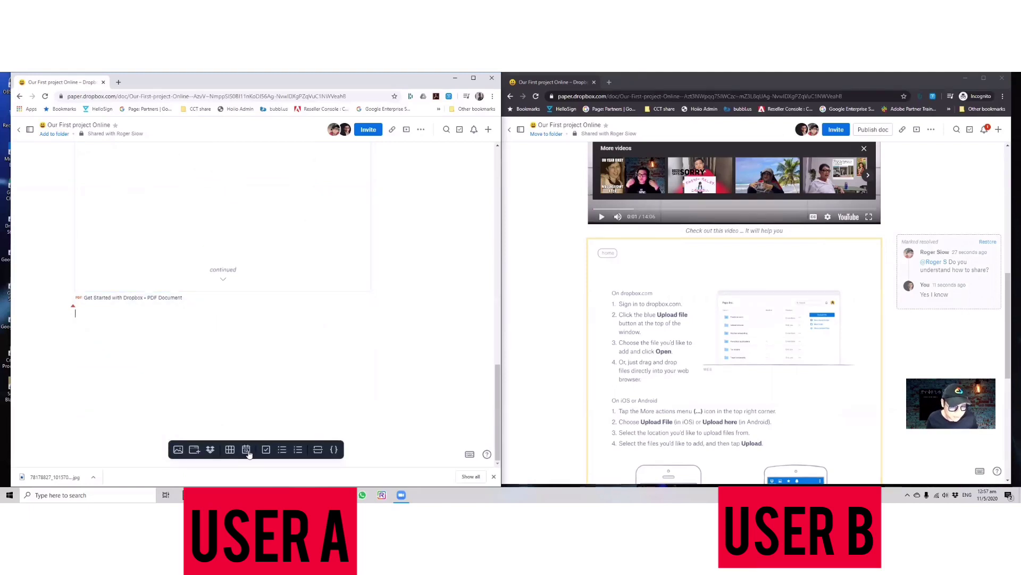
click(246, 450)
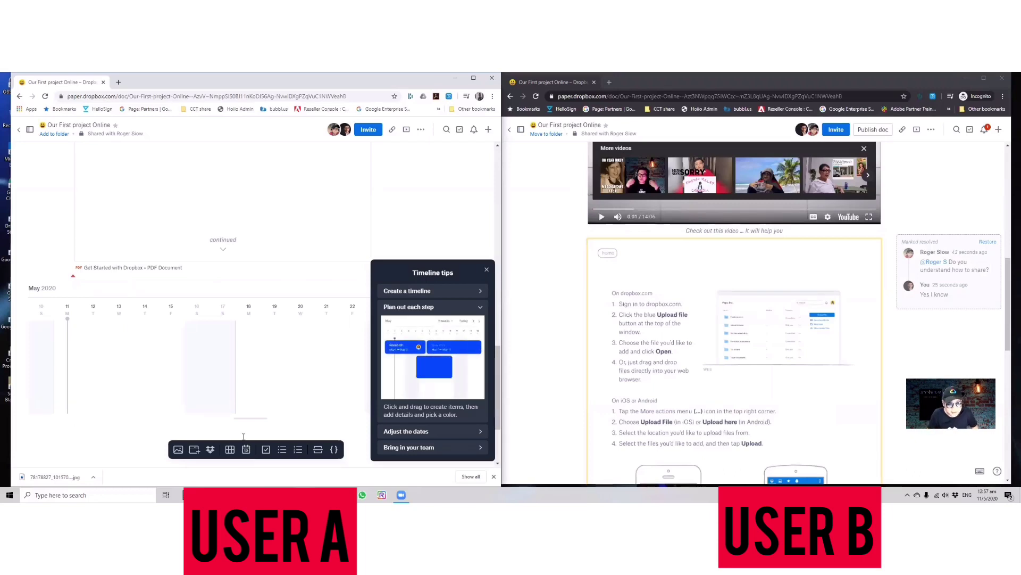
- Create a timeline item spanning May 11 to May 19 and title it "Must submit the project"
drag(67, 334, 262, 343)
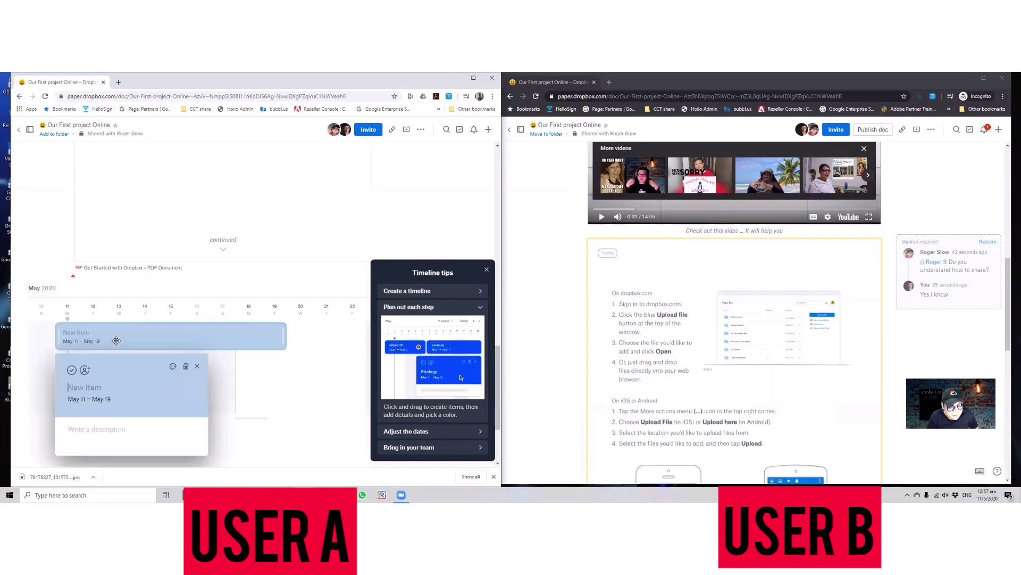
text(Must)
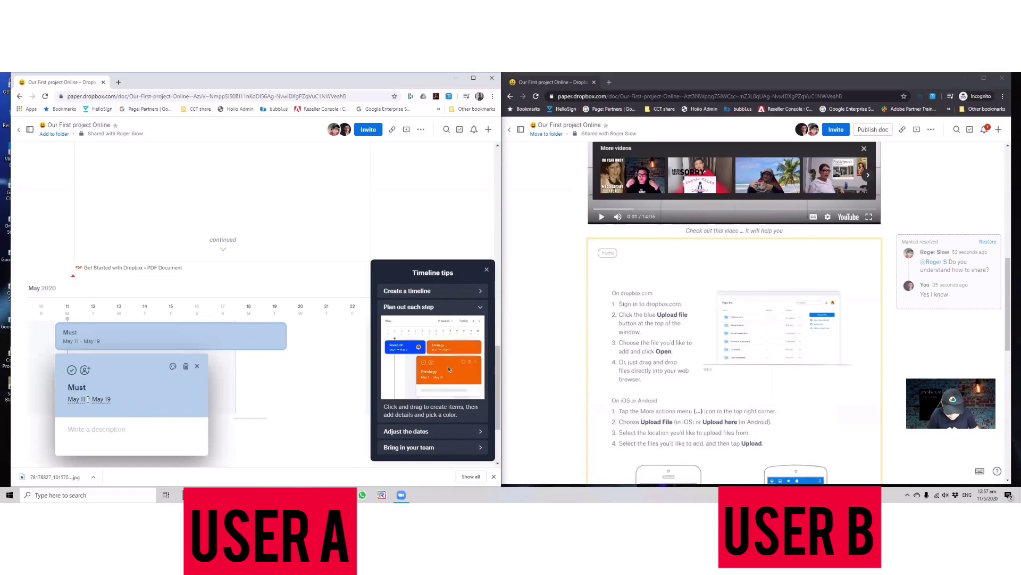
text(submi)
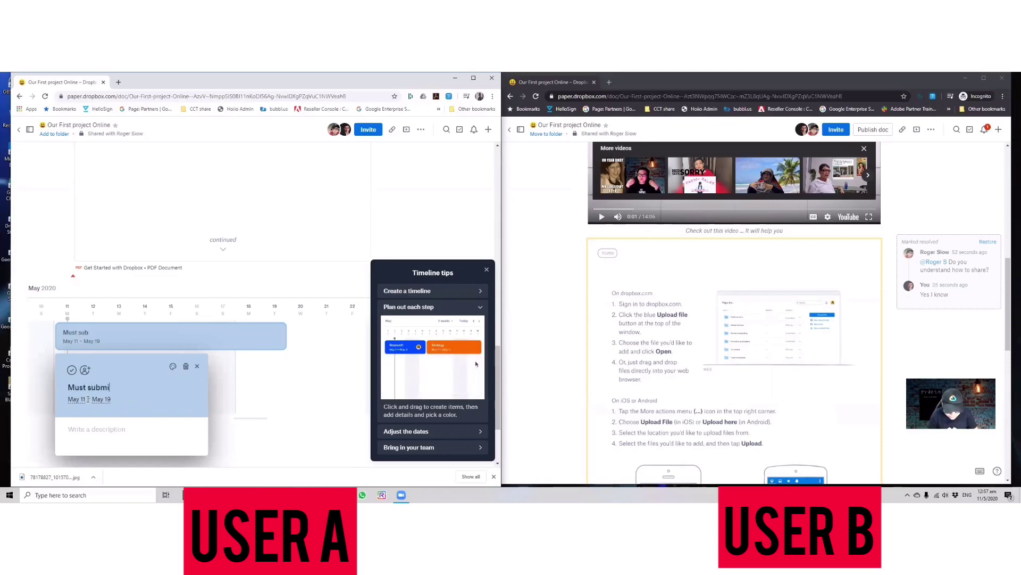
text(t the sp)
key(BackSpace)
key(BackSpace)
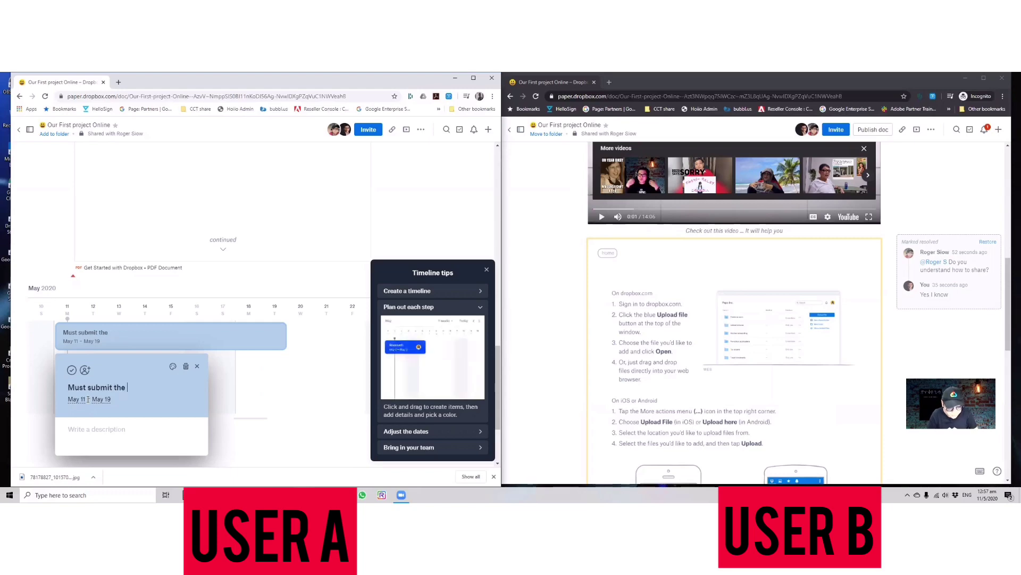
text(project)
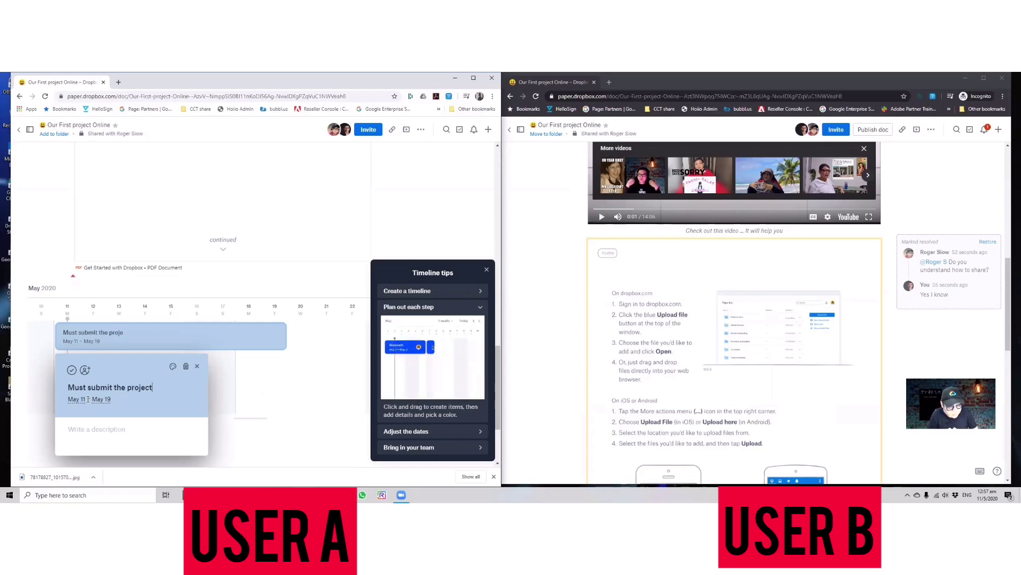
- Assign the timeline item to the collaborator and add the description "Please hurry we have no time!!"
click(85, 369)
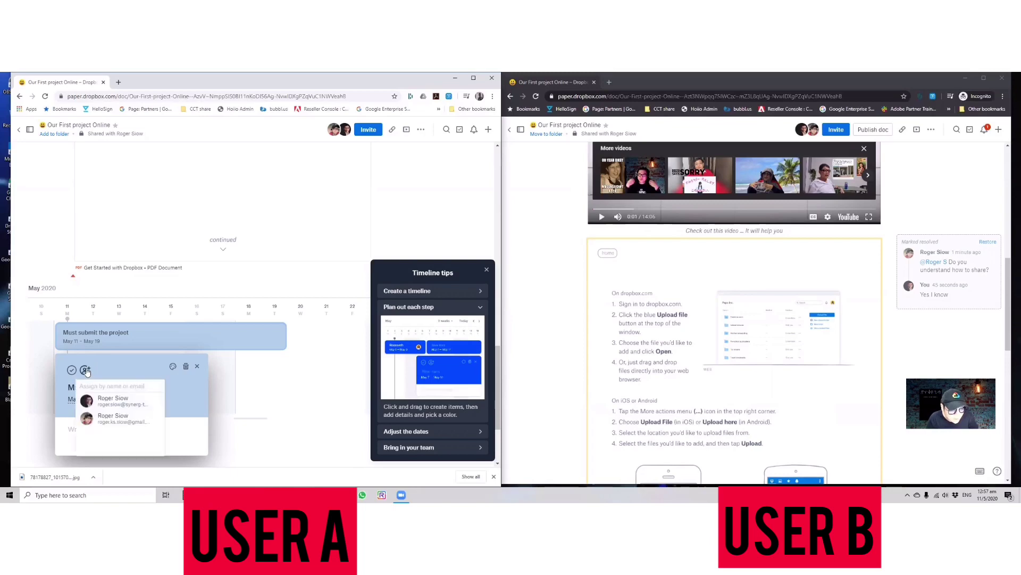
click(118, 420)
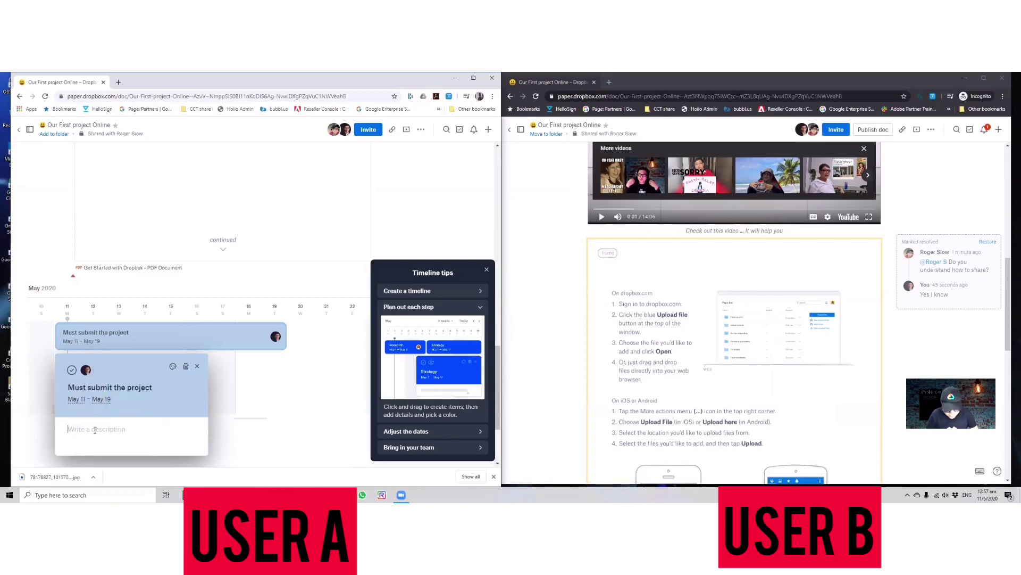
text(Please)
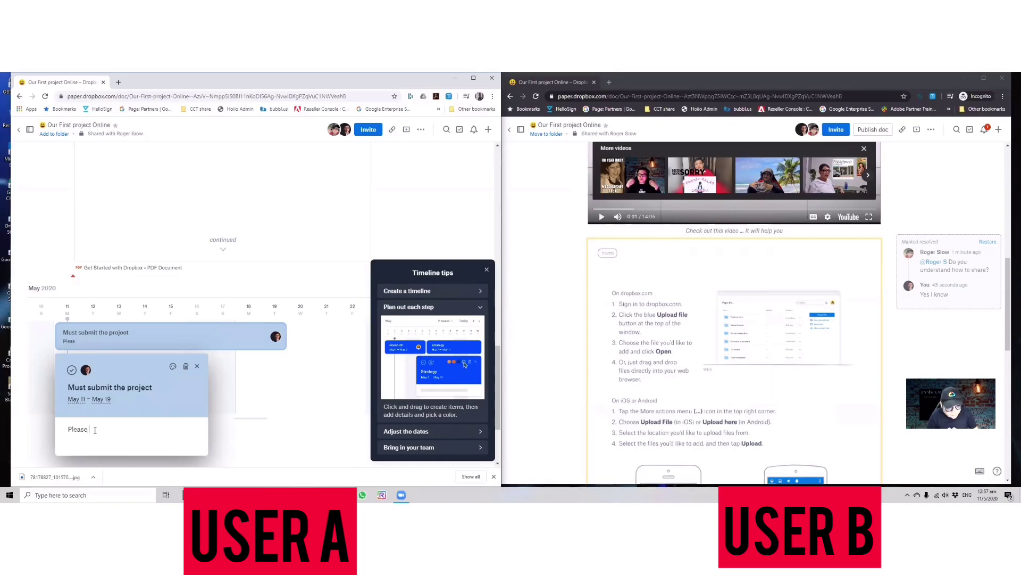
text( hurry)
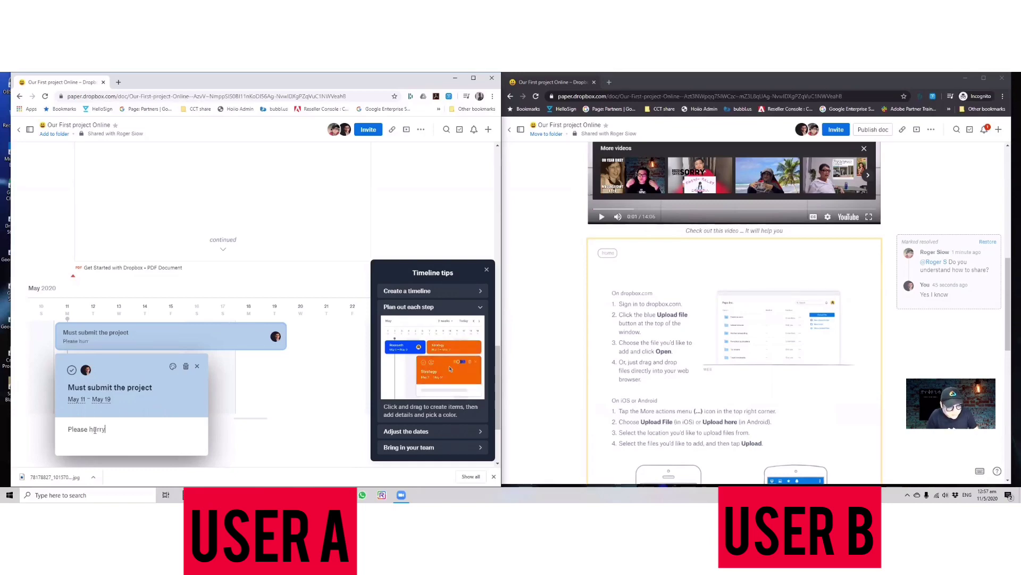
text( we have no time!!)
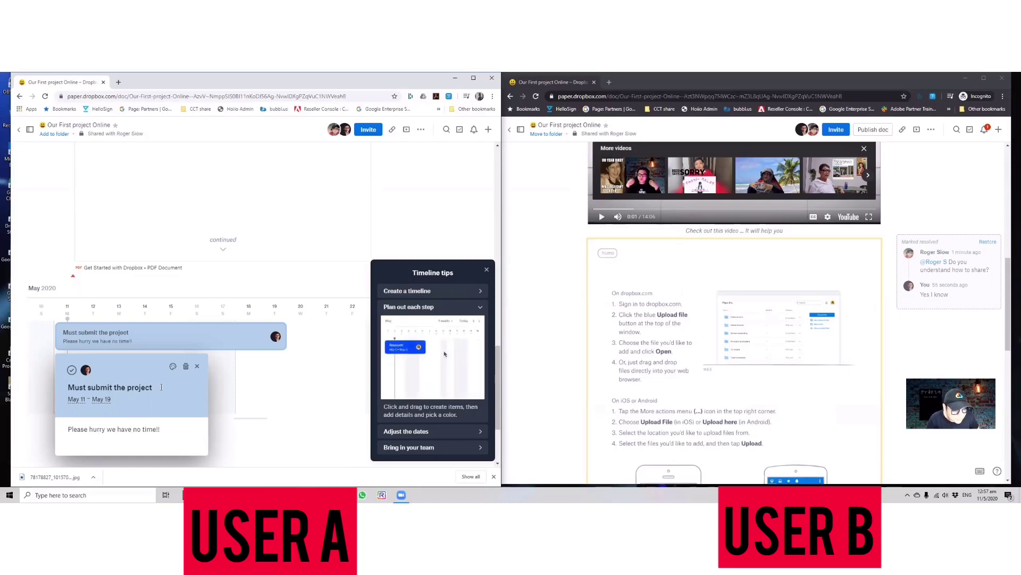
key(Escape)
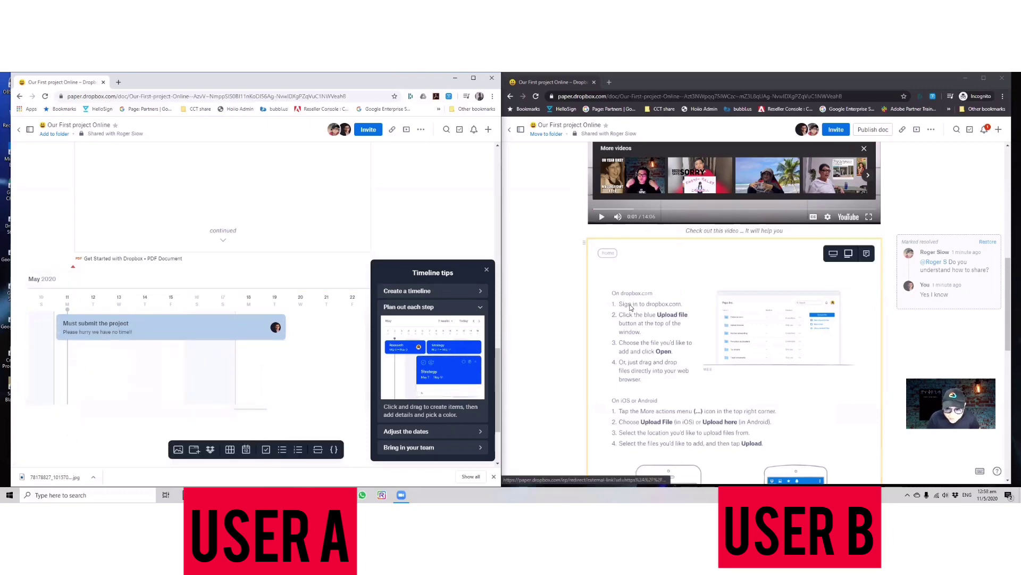
- Examine the shared timeline item and its assignee in User B's document
scroll(629, 307, down, 3)
scroll(629, 307, down, 7)
scroll(628, 308, up, 1)
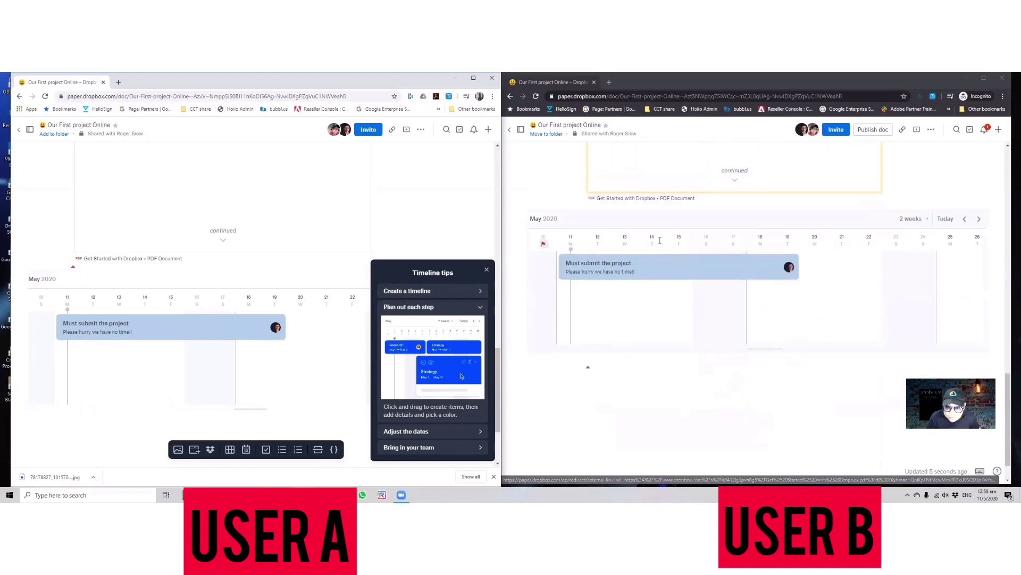
mouse_move(789, 270)
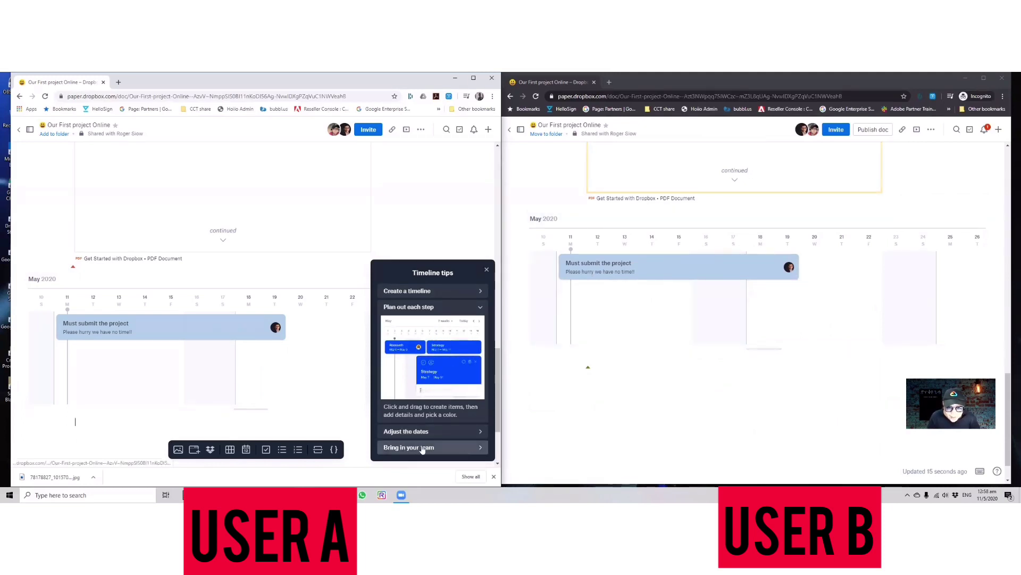
- Close the timeline tips in User A's document and place the cursor on the empty line below the timeline
click(319, 368)
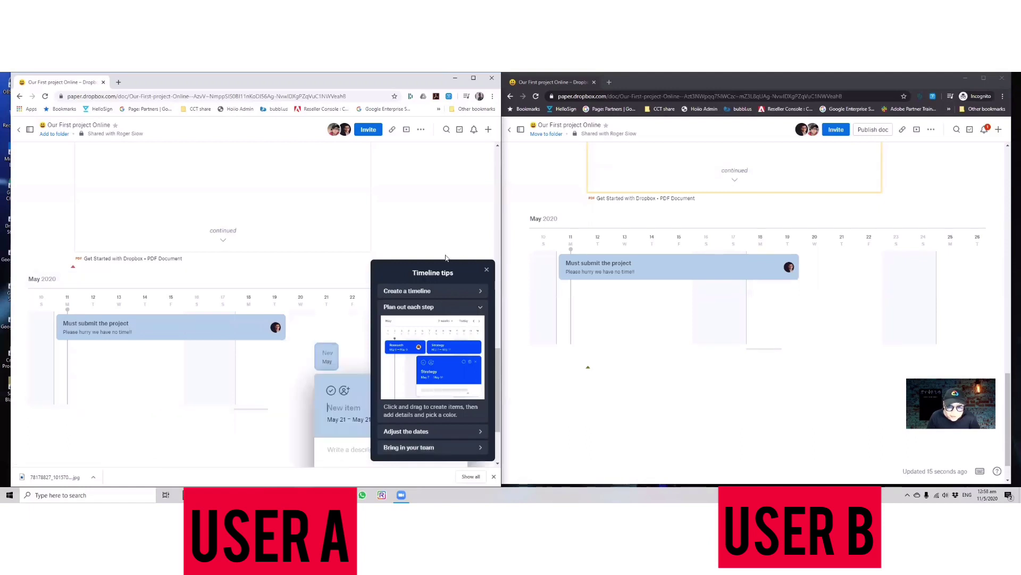
click(486, 269)
click(196, 418)
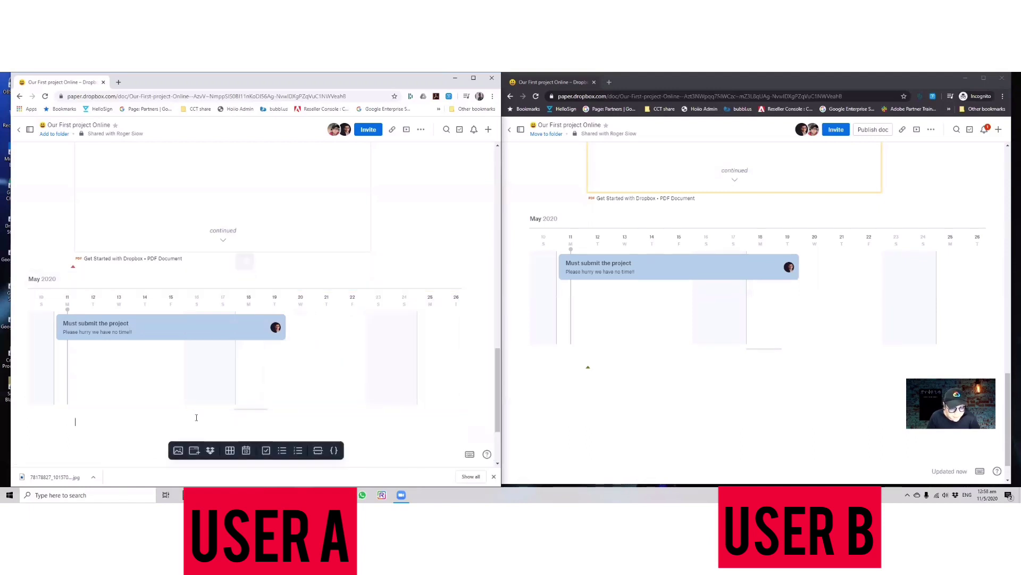
scroll(228, 413, down, 2)
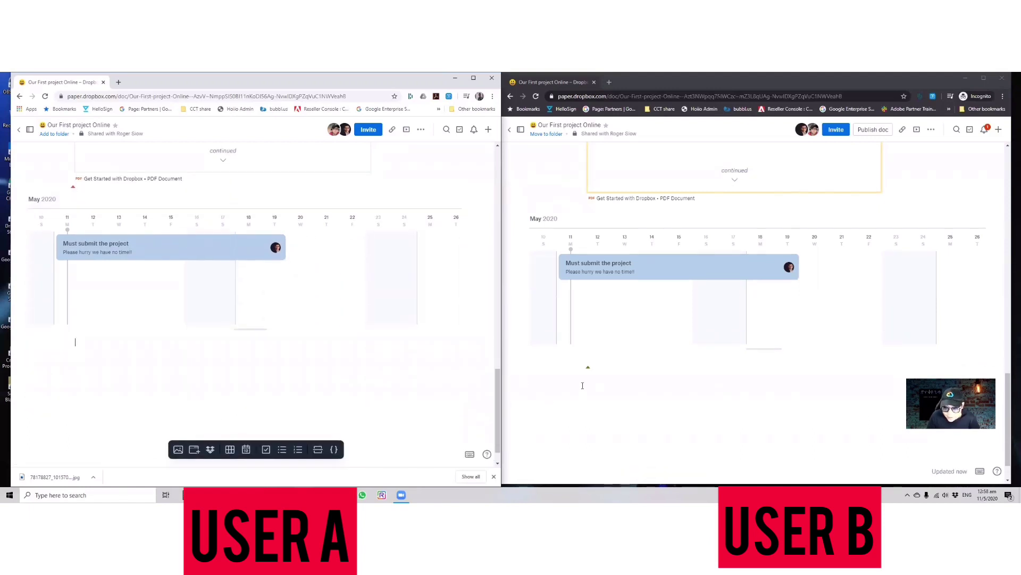
- Add a to-do below the timeline in User B's document to ask media to interview the named person
click(584, 372)
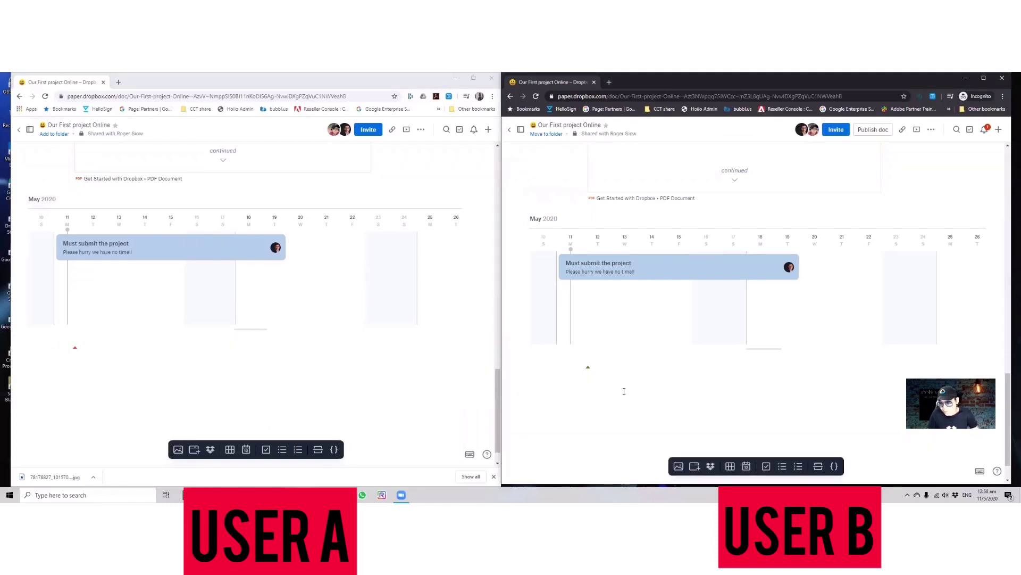
click(767, 466)
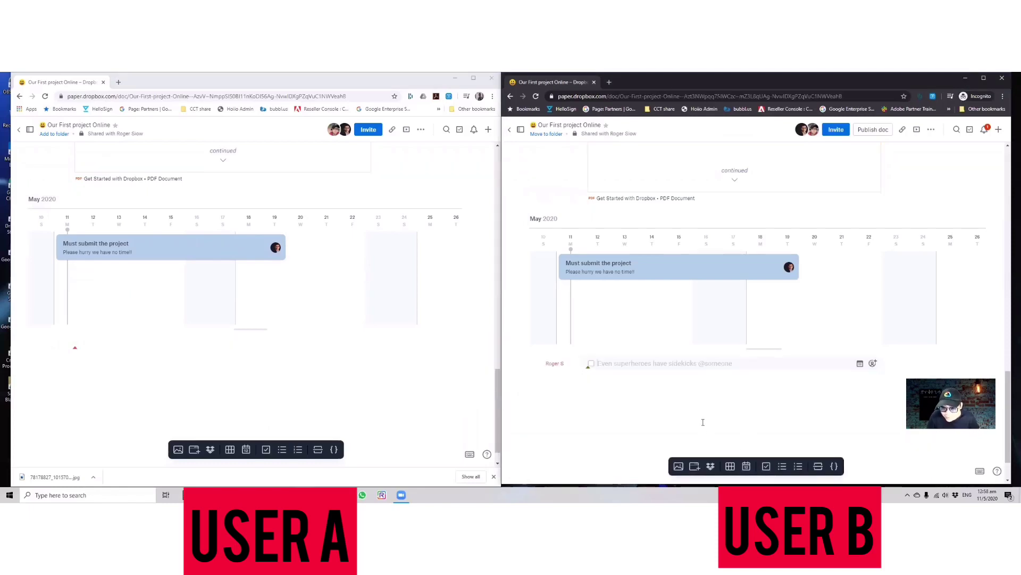
text(aSA)
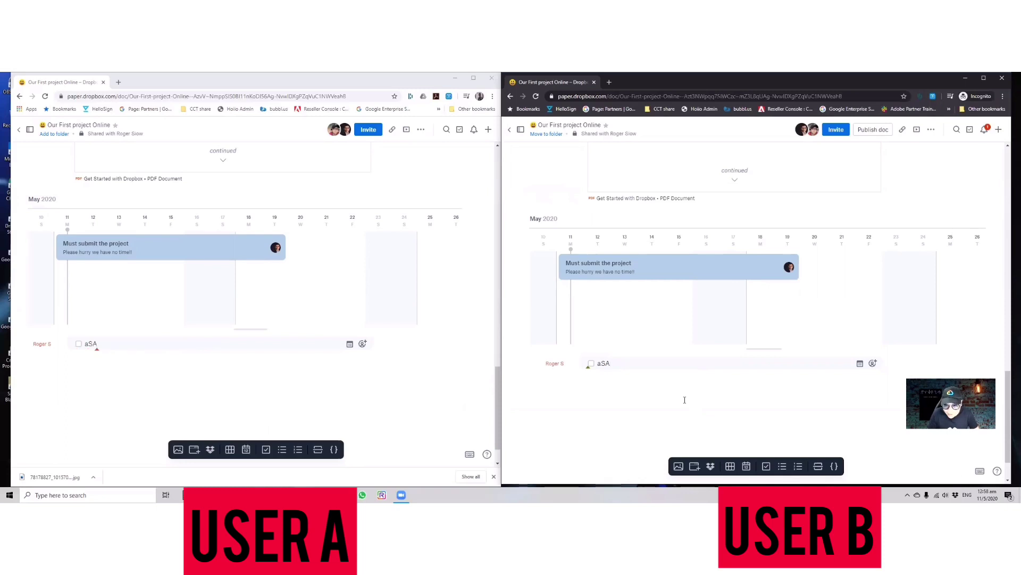
text(K)
key(BackSpace)
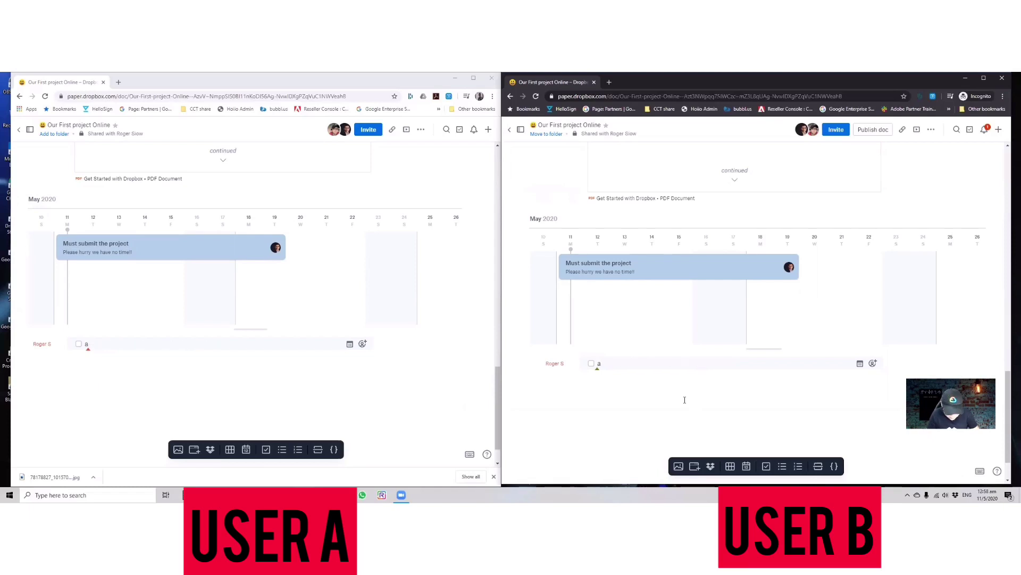
text(Ask media to)
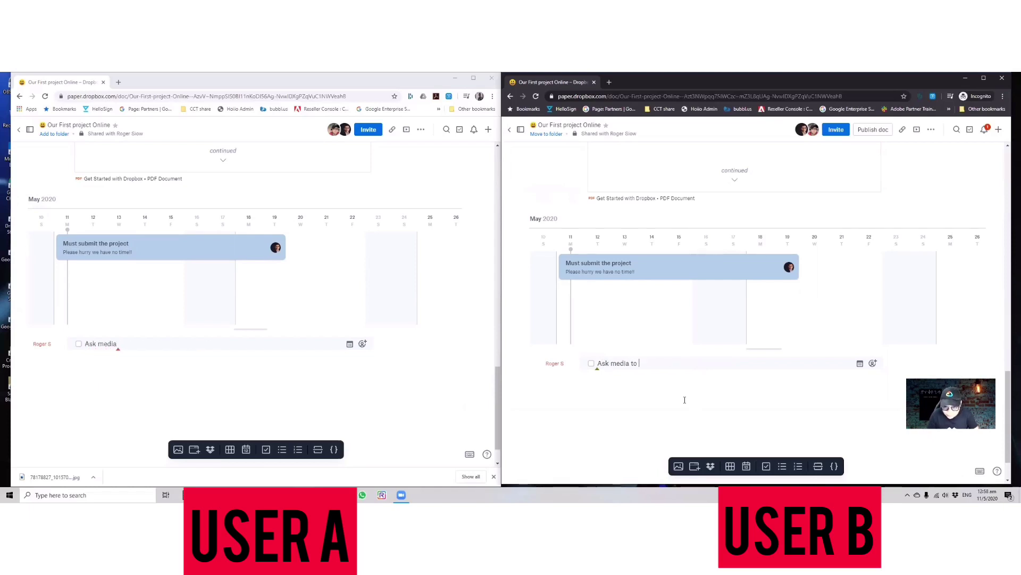
text( Interview Und)
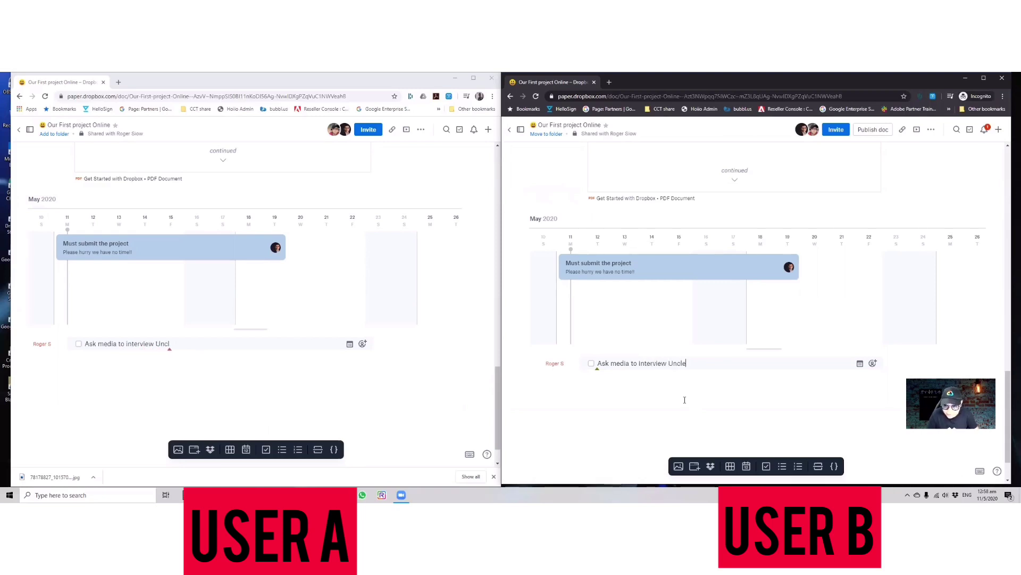
text(le Roger)
- Add a second to-do reading "Need to source for new logo" in User B's document
key(Return)
text(AS)
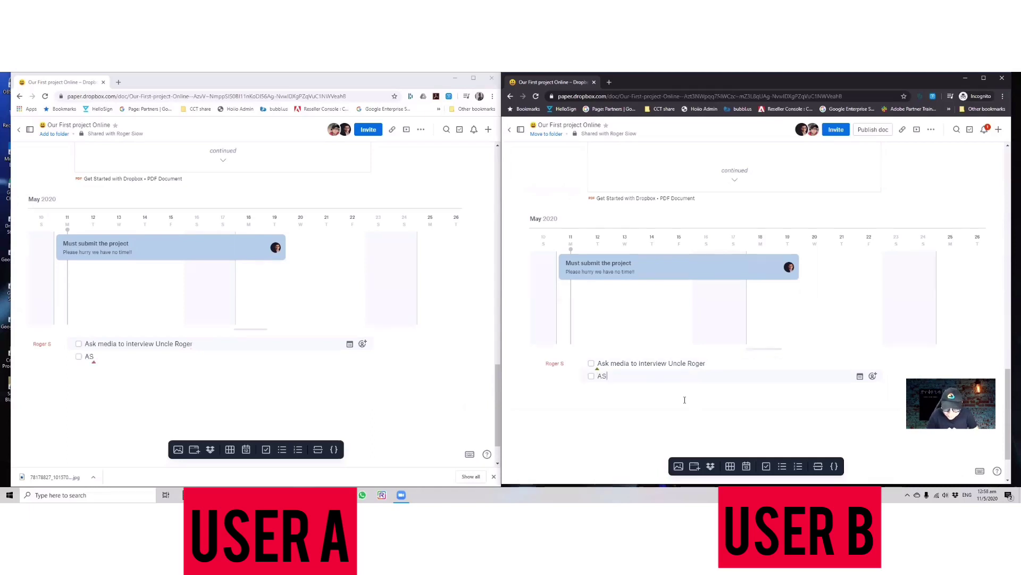
key(BackSpace)
text(Need t)
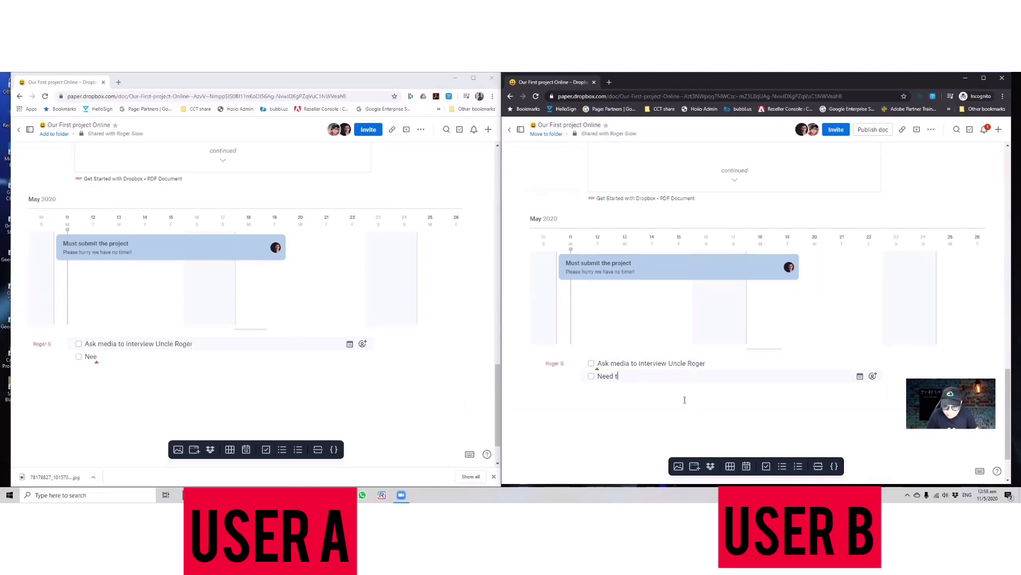
text(o sou)
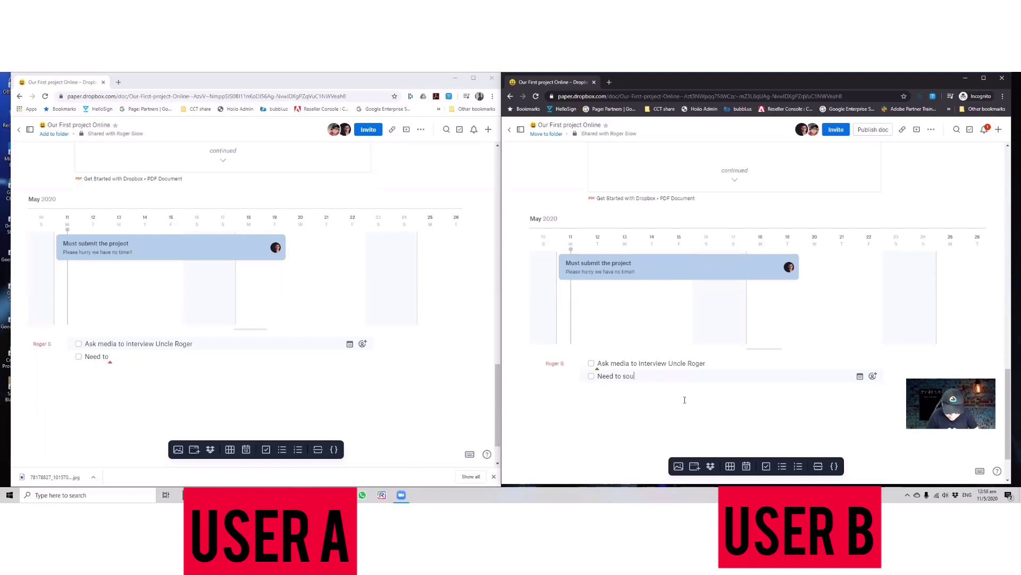
text(rce for new logo)
- Add a third to-do reading "Must remember to pay the suppliers" in User B's document
key(Return)
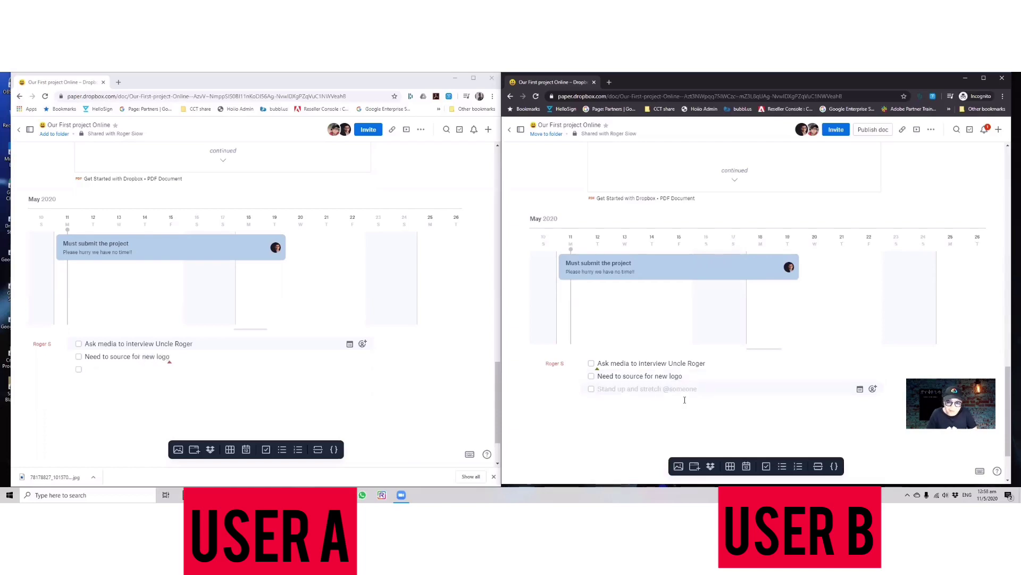
text(M)
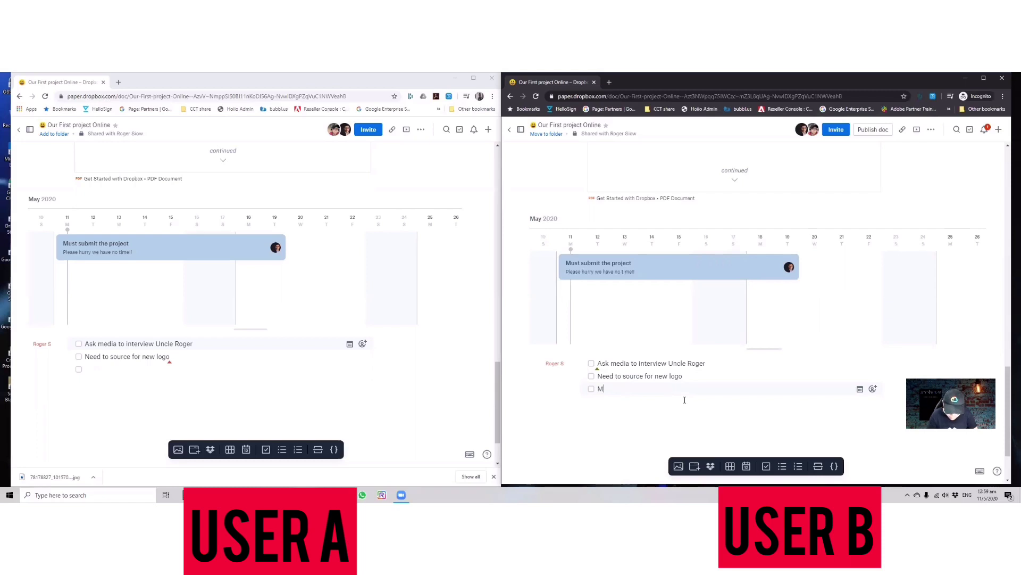
text(ust remember to )
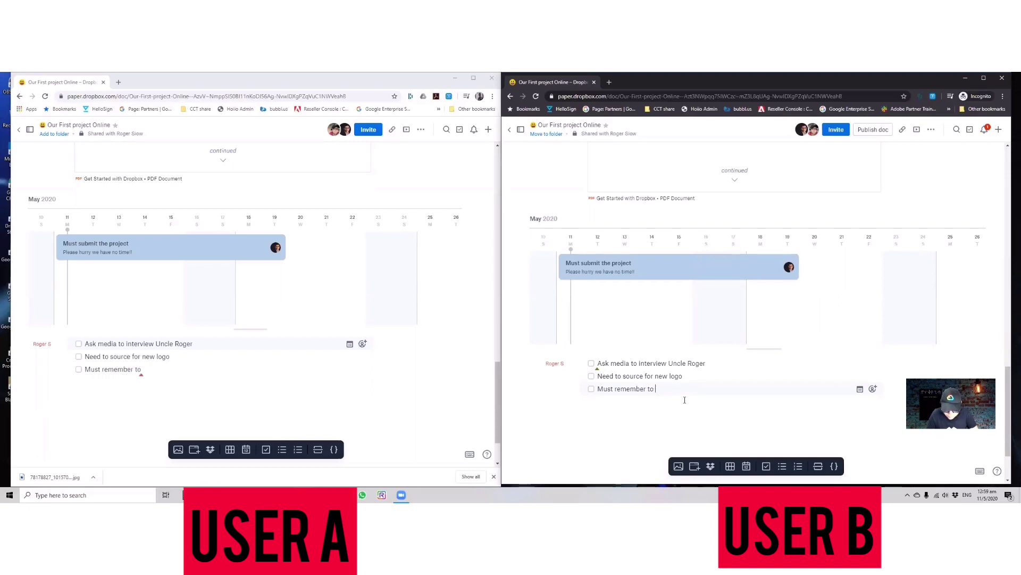
text(pay the suppliers)
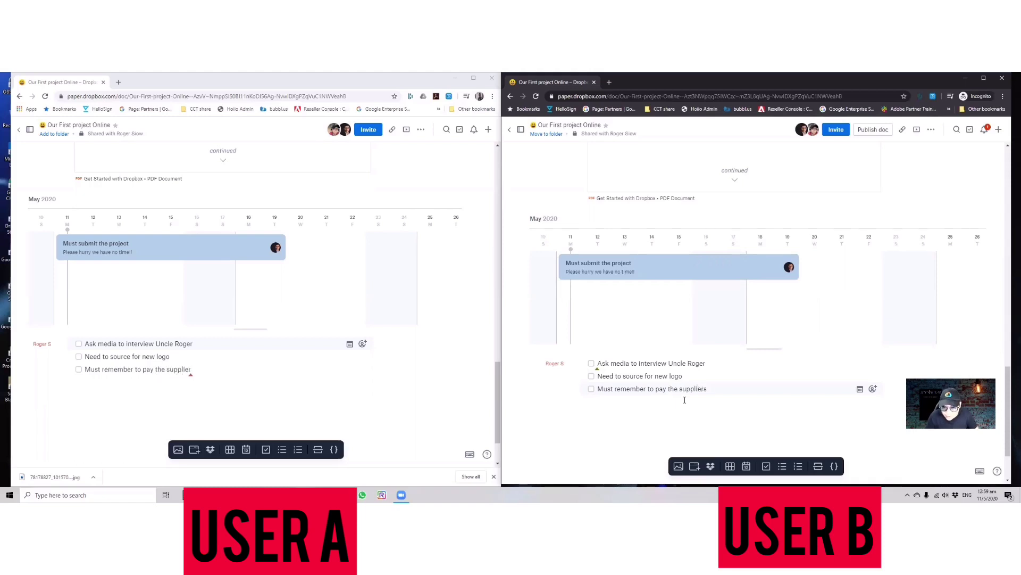
- Assign the "Need to source for new logo" to-do to the second suggested person in User B's document, and check it off in User A's
click(773, 374)
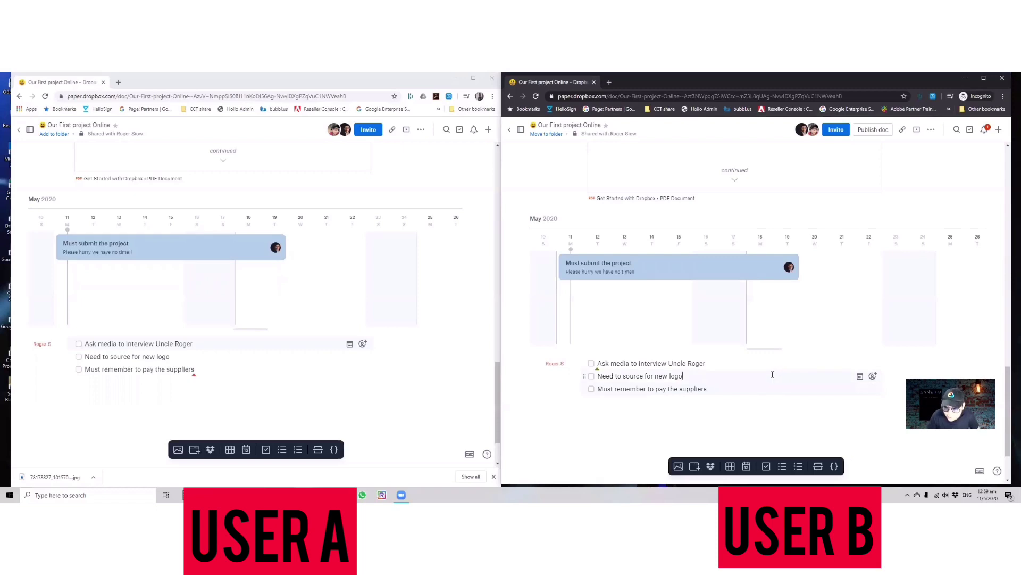
click(873, 376)
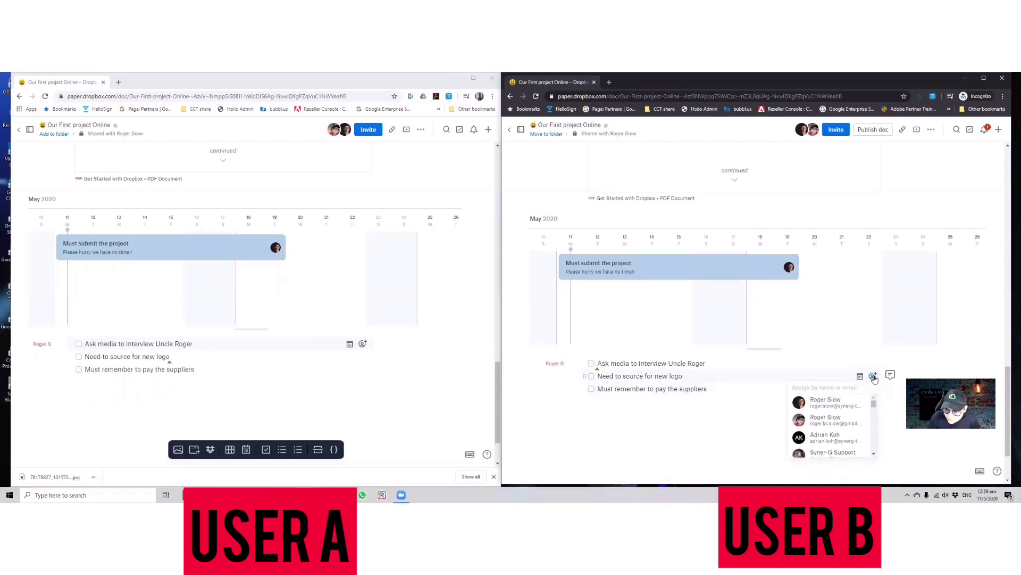
click(846, 422)
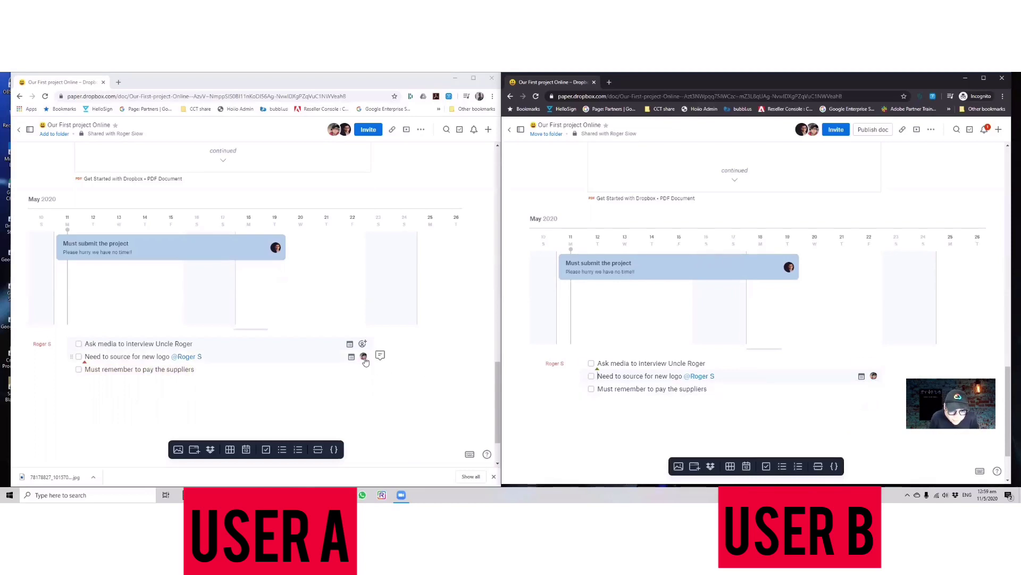
mouse_move(365, 361)
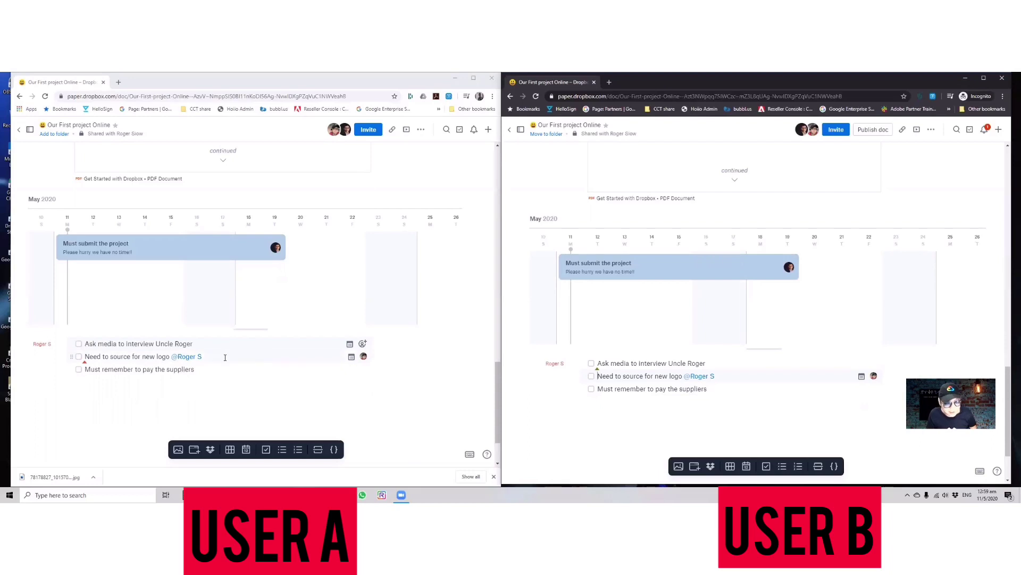
click(79, 357)
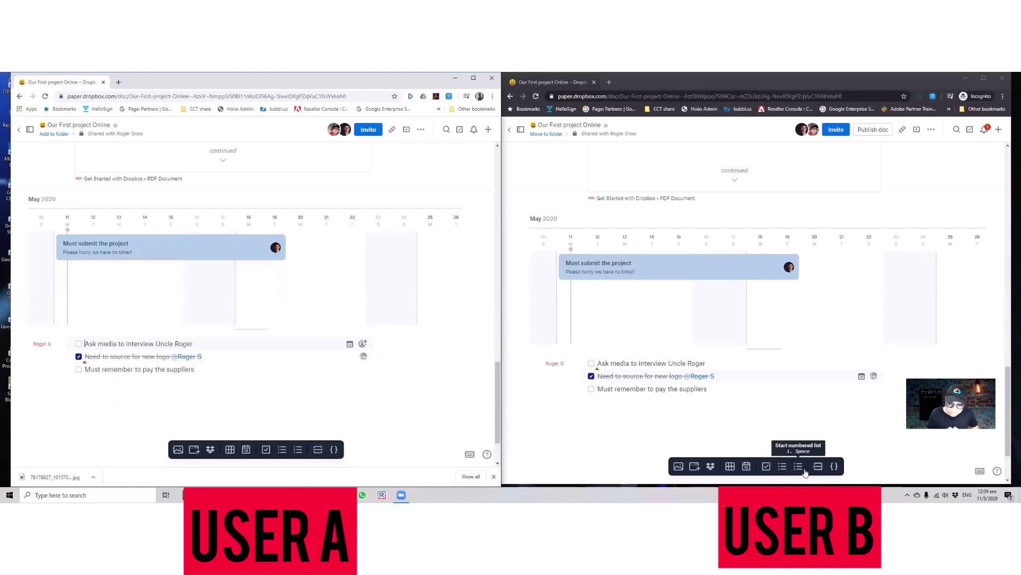
- Insert a section divider below the to-do list in User B's document and leave the cursor on the line beneath it
click(621, 418)
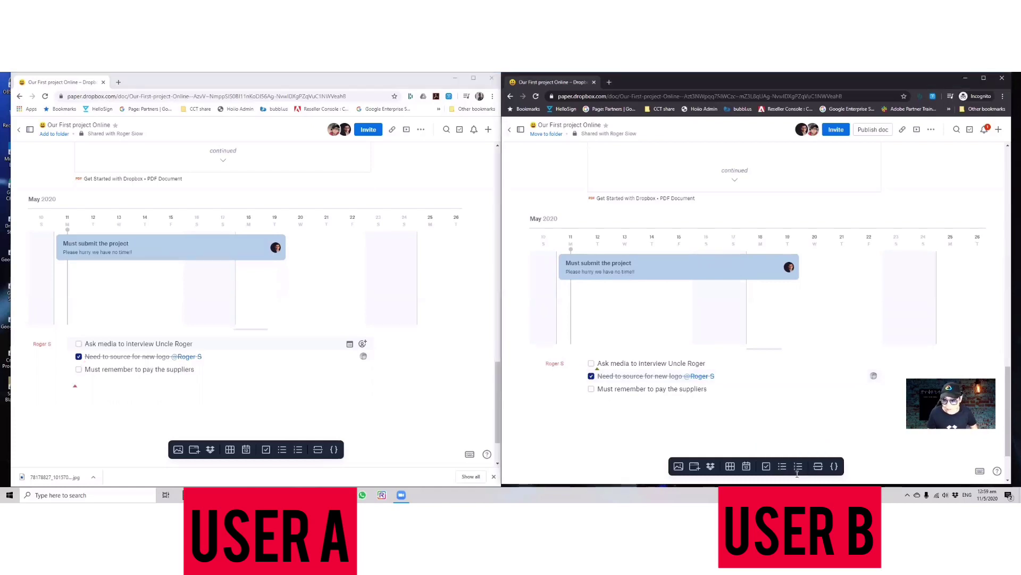
click(818, 466)
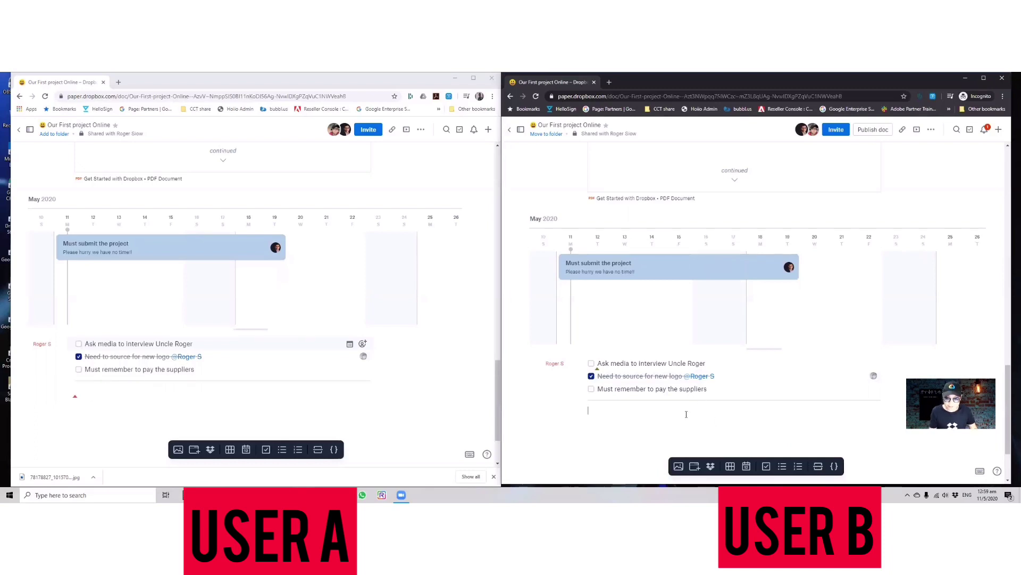
key(Return)
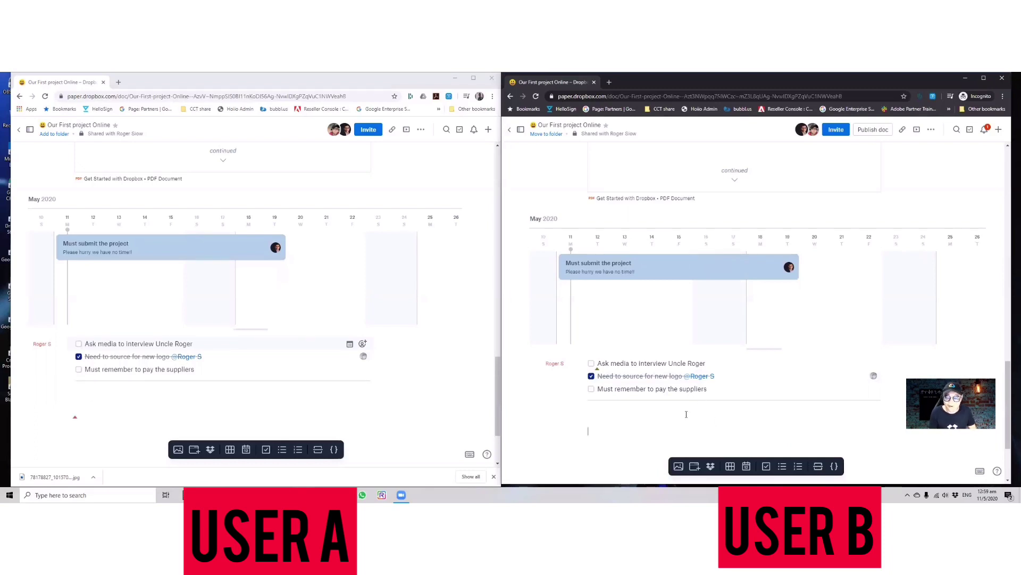
right_click(686, 416)
click(720, 414)
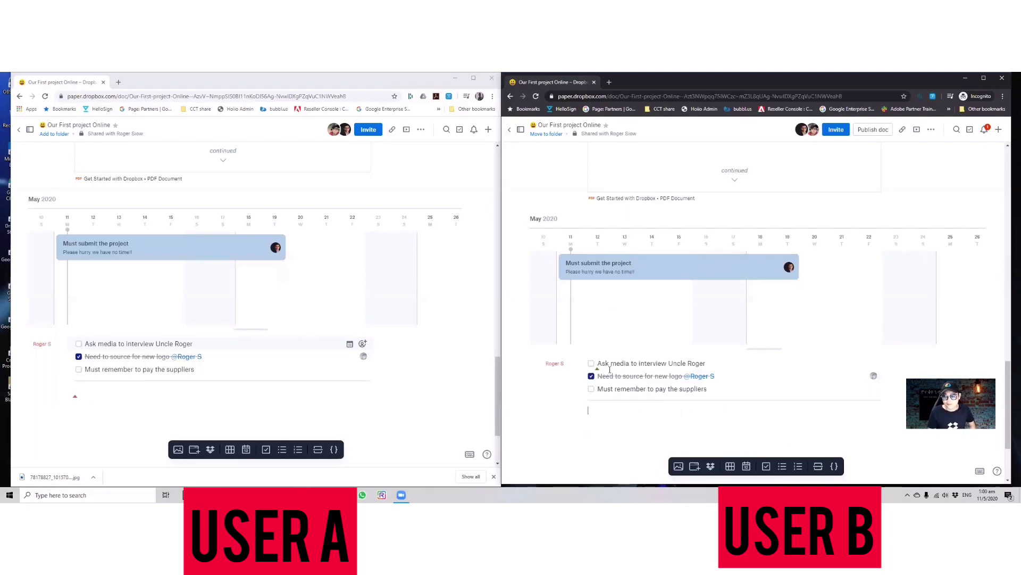